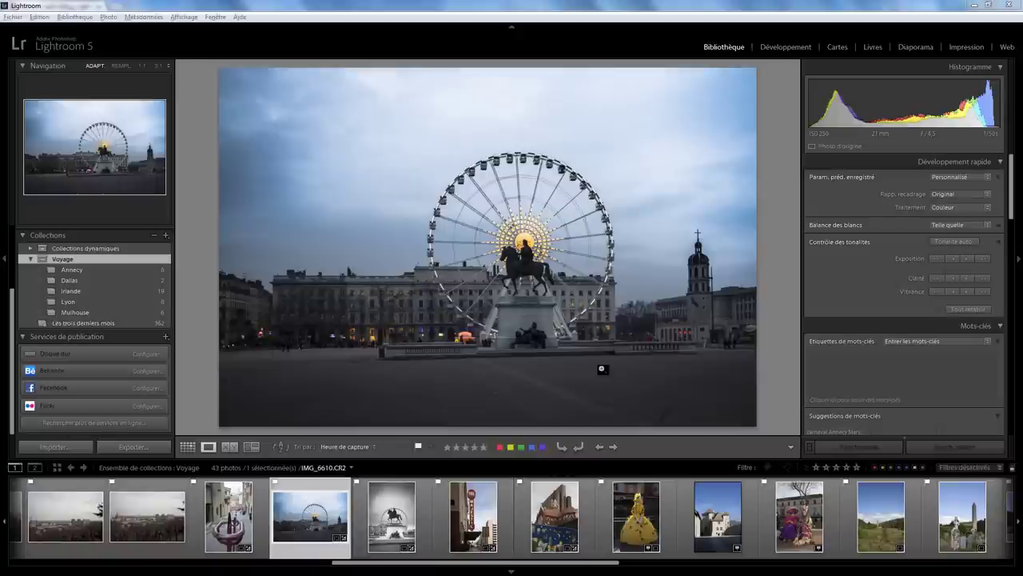
# Check the Hard Drive service's destination options, then open the downloaded collection-publisher-20141019.60 zip.
pyautogui.click(143, 355)
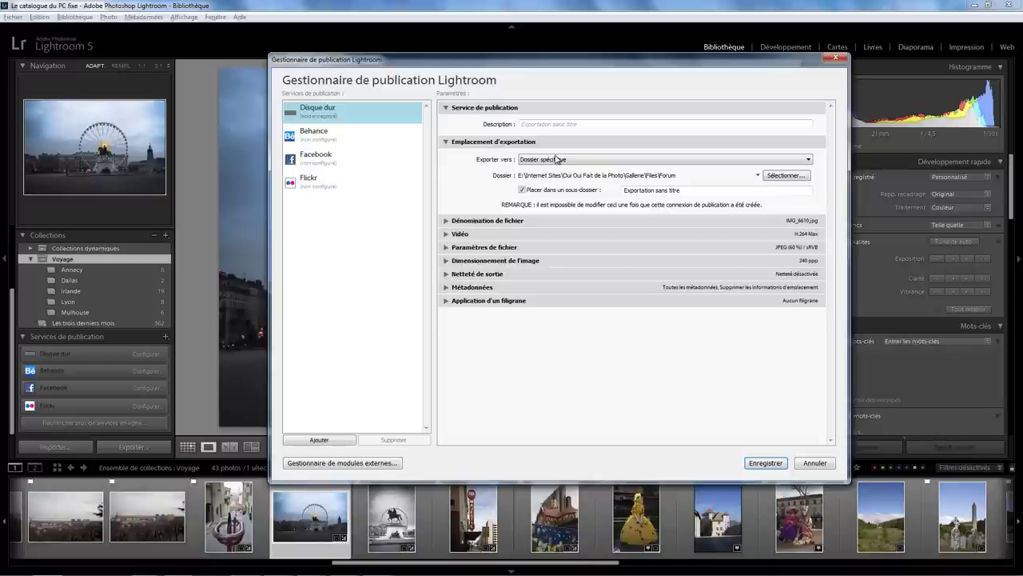
pyautogui.click(596, 160)
pyautogui.click(596, 166)
pyautogui.click(815, 463)
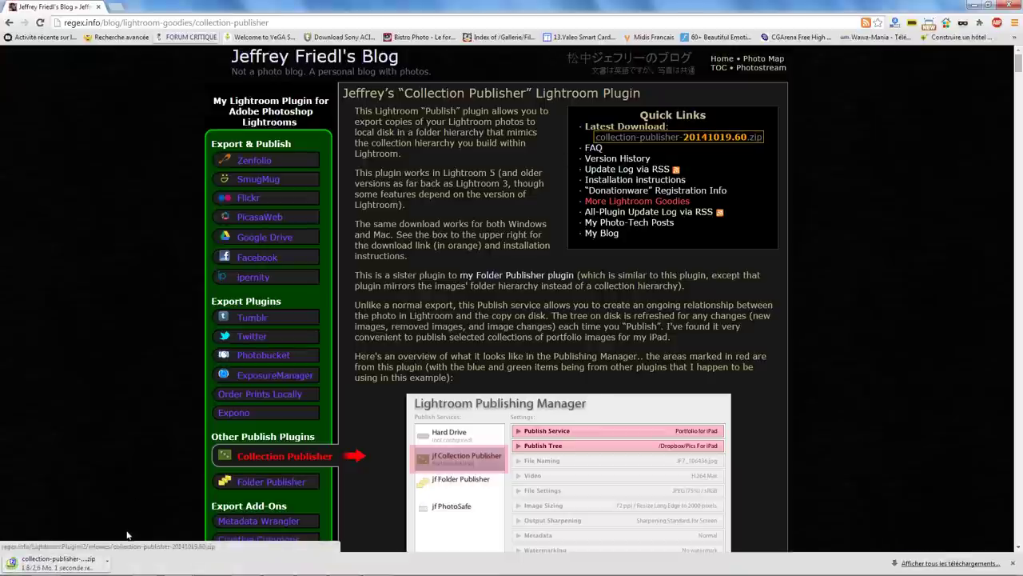
pyautogui.click(114, 552)
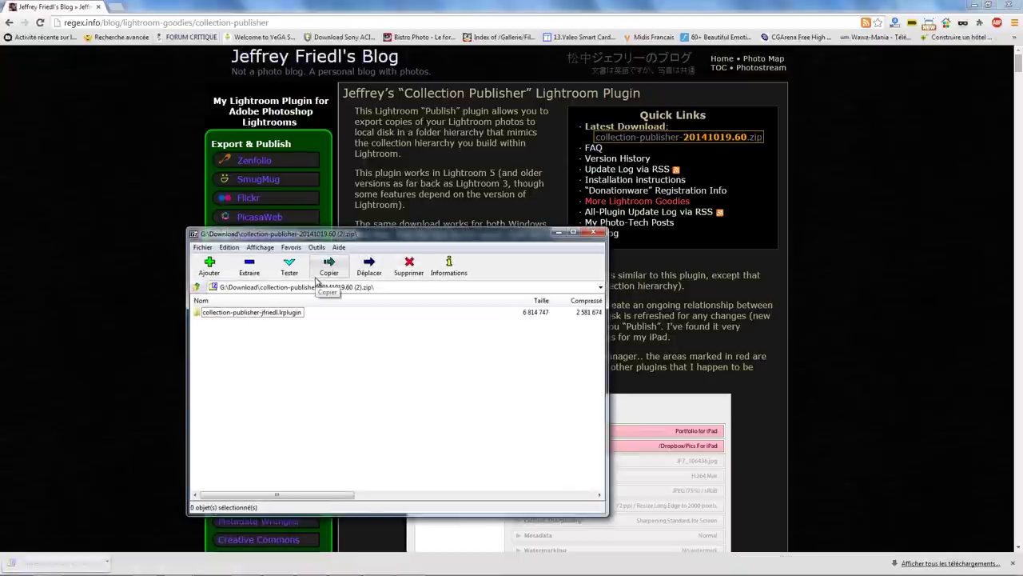
# Copy the collection-publisher-jfriedl.lrplugin folder out of the archive into F:\Formation.
pyautogui.click(253, 270)
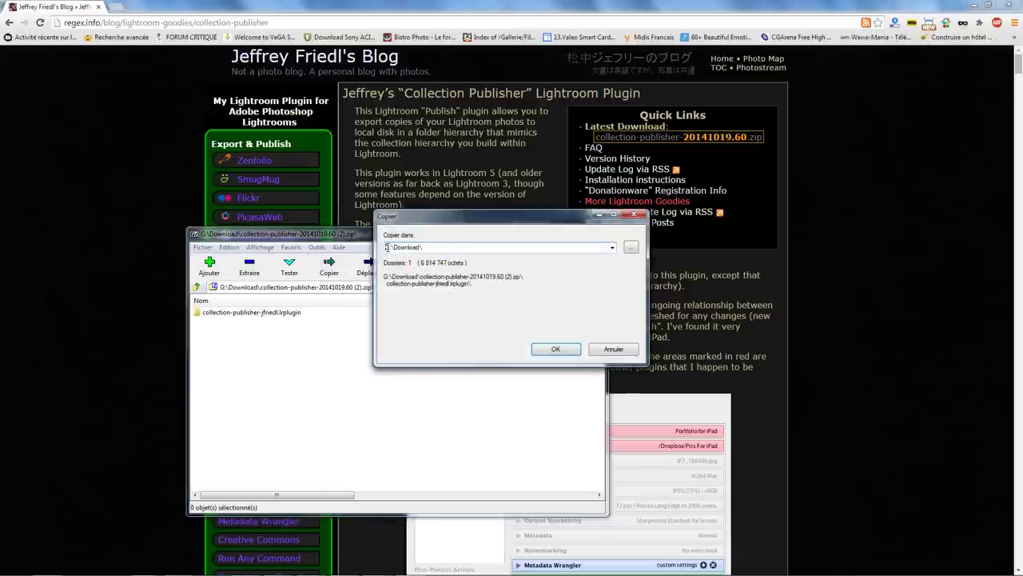
pyautogui.moveTo(384, 248); pyautogui.dragTo(471, 247)
pyautogui.write('F')
pyautogui.write(':')
pyautogui.write('L')
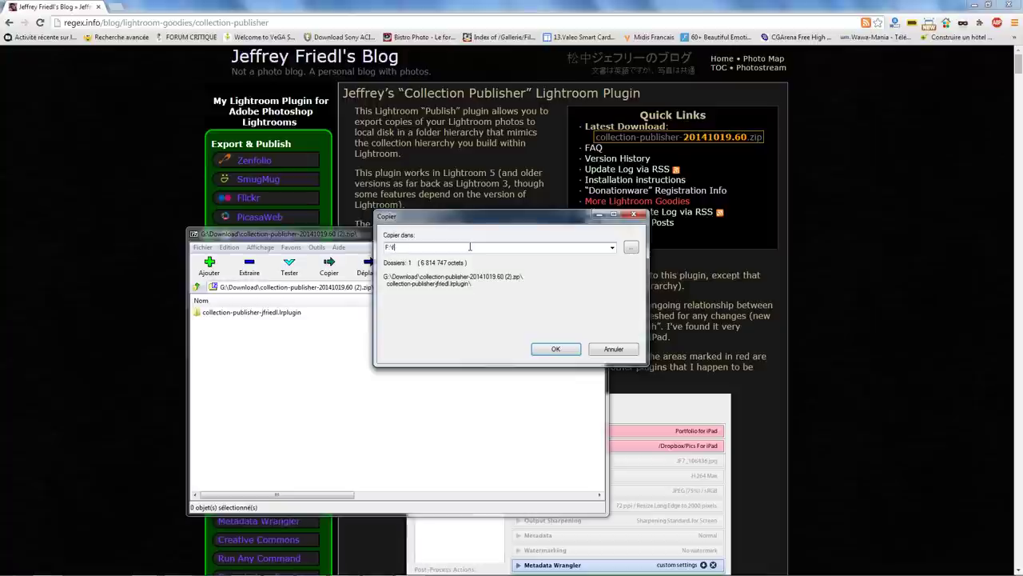
pyautogui.write('Formati')
pyautogui.write('on\\')
pyautogui.click(556, 349)
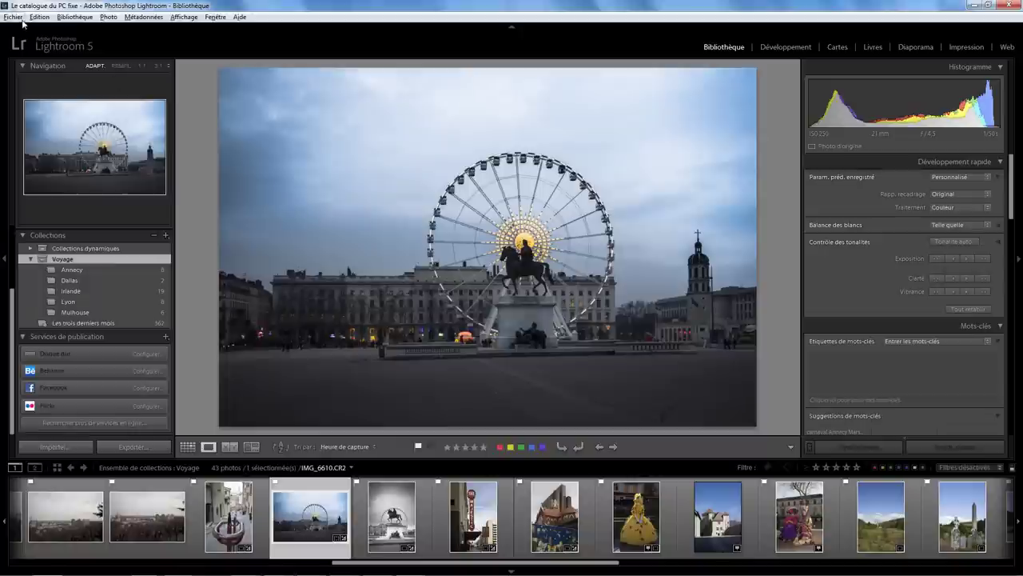
# Add the collection-publisher-jfriedl.lrplugin folder from F:\Formation in the Plug-in Manager.
pyautogui.click(13, 17)
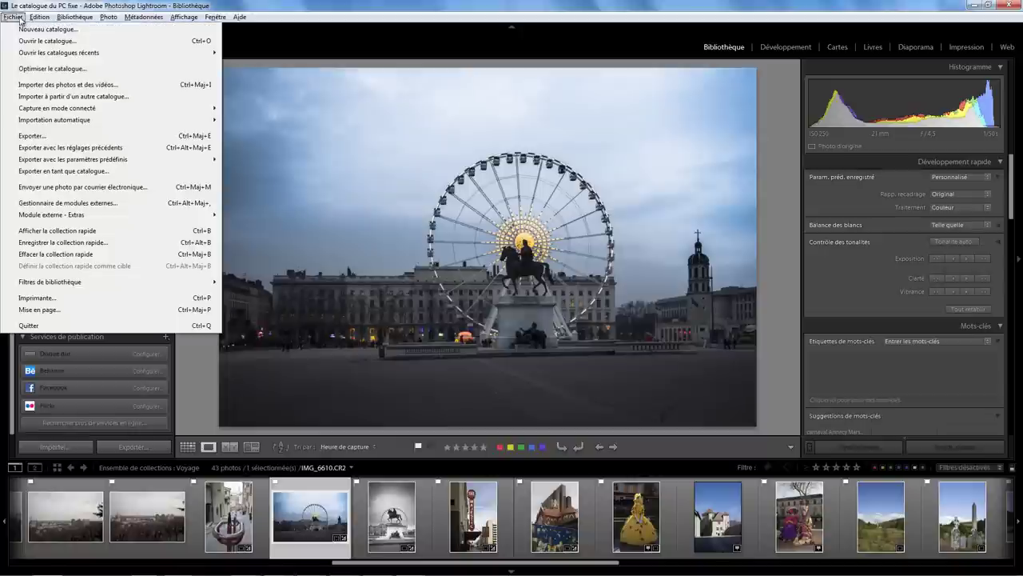
pyautogui.click(107, 203)
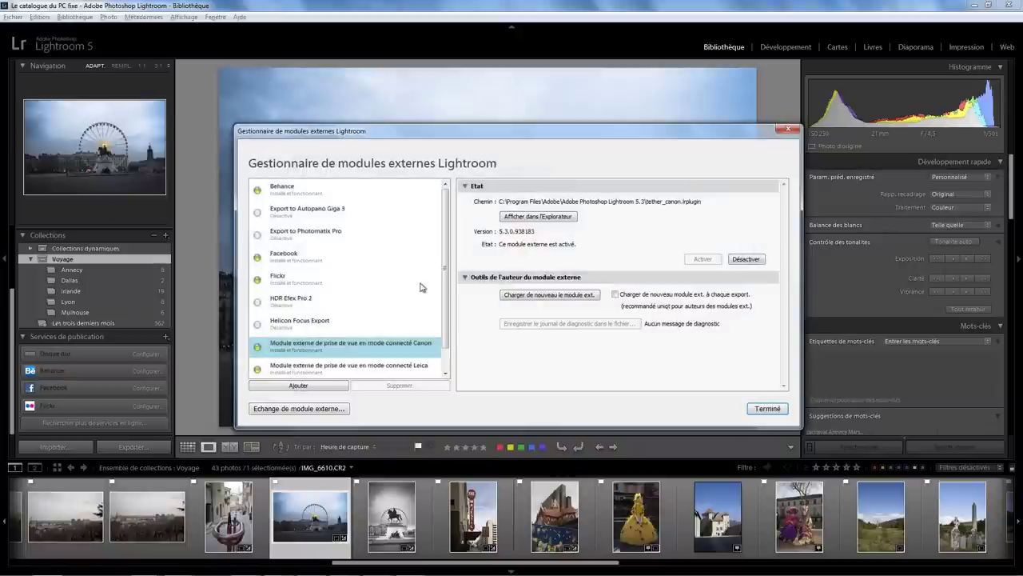
pyautogui.click(299, 386)
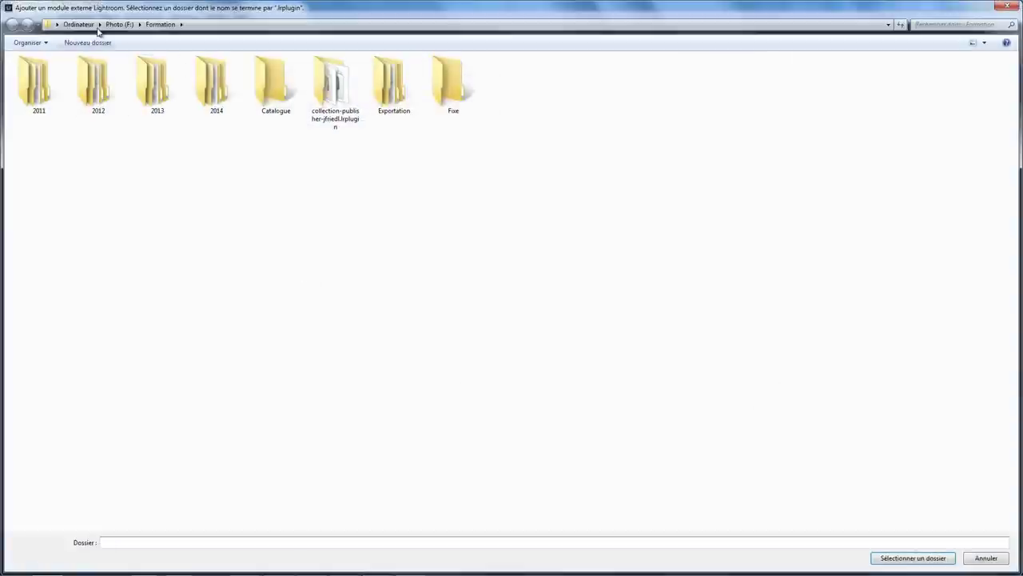
pyautogui.click(340, 110)
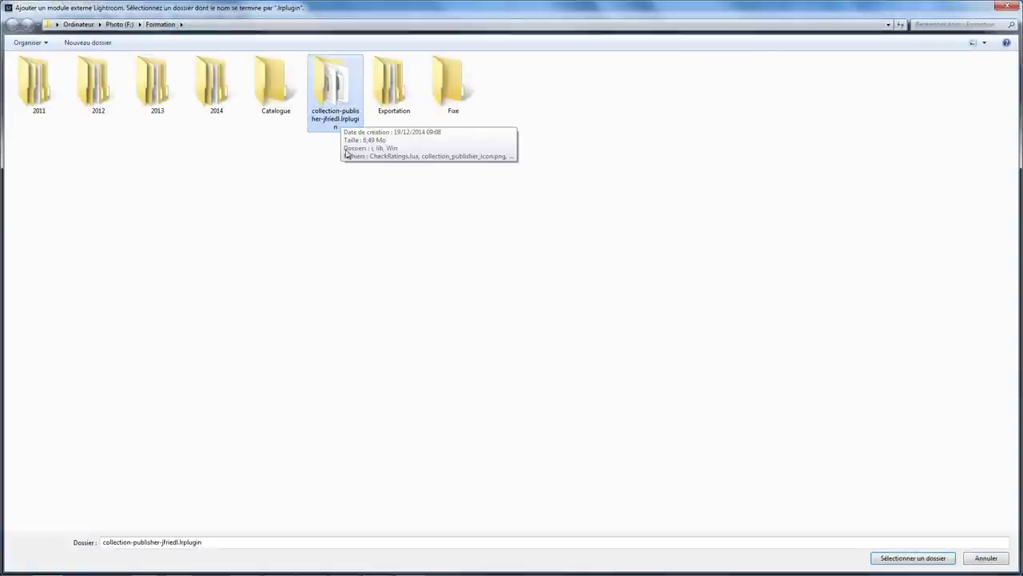
pyautogui.click(937, 558)
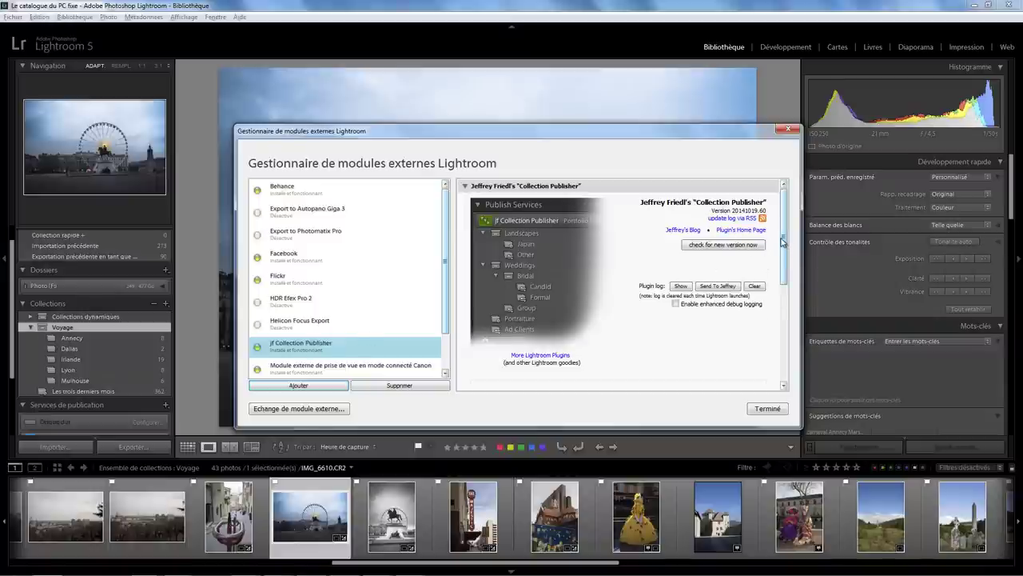
pyautogui.moveTo(785, 243)
pyautogui.mouseDown()
pyautogui.moveTo(786, 342)
pyautogui.moveTo(785, 246)
pyautogui.mouseUp()
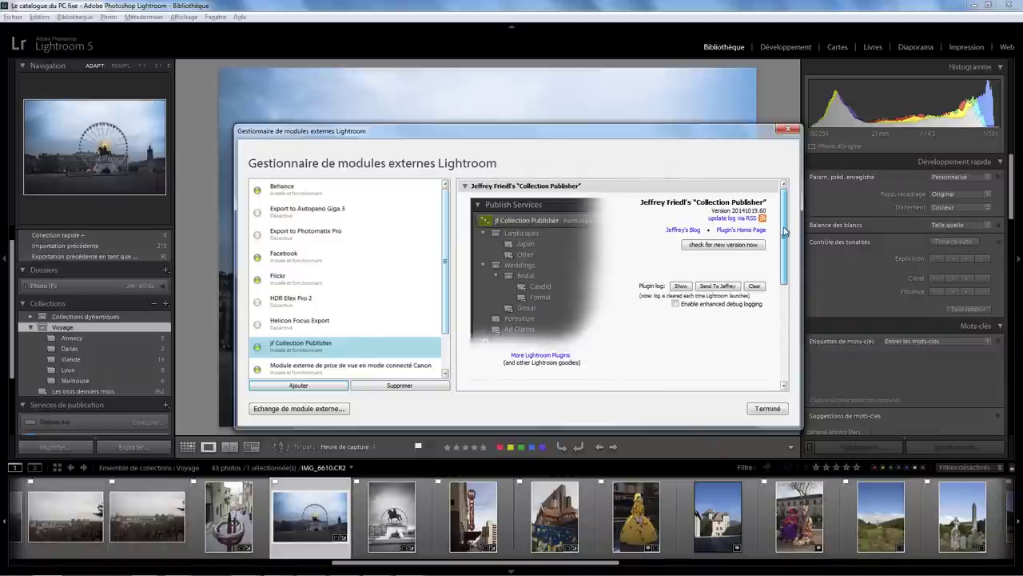
pyautogui.click(758, 408)
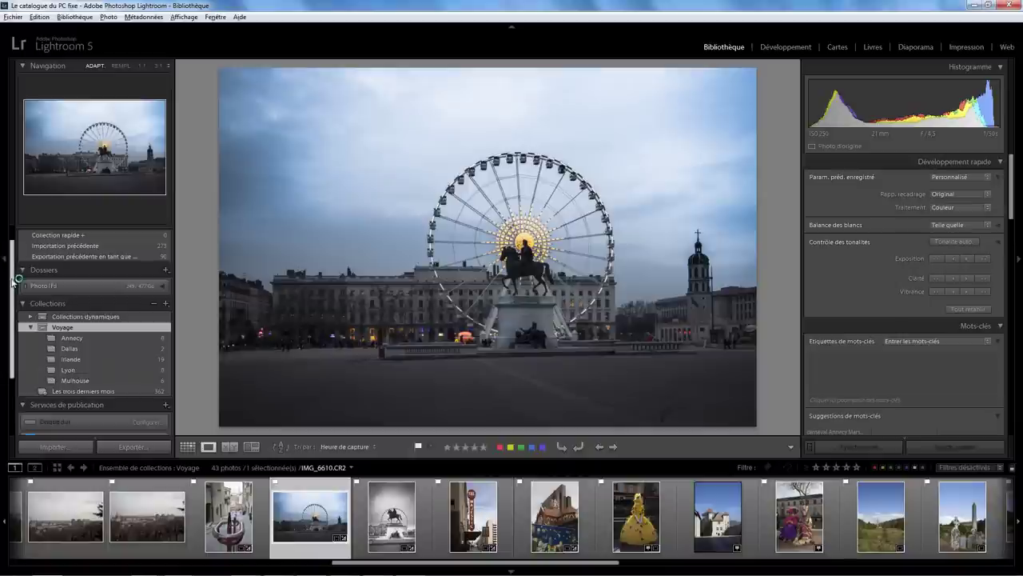
# Name the jf Collection Publisher service 'Formation' with publish root F:\Formation\Exportation.
pyautogui.moveTo(12, 280); pyautogui.dragTo(12, 346)
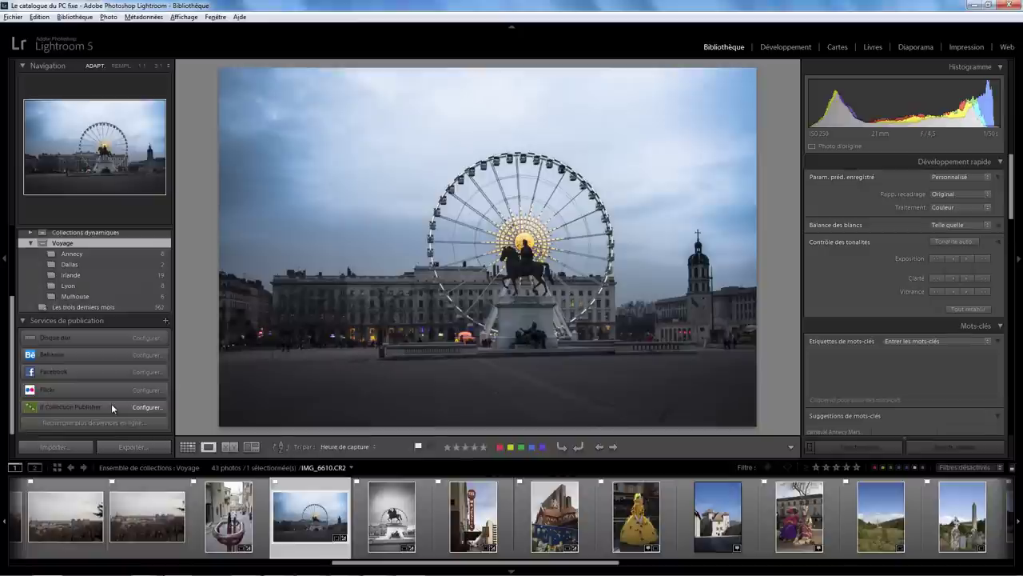
pyautogui.click(152, 408)
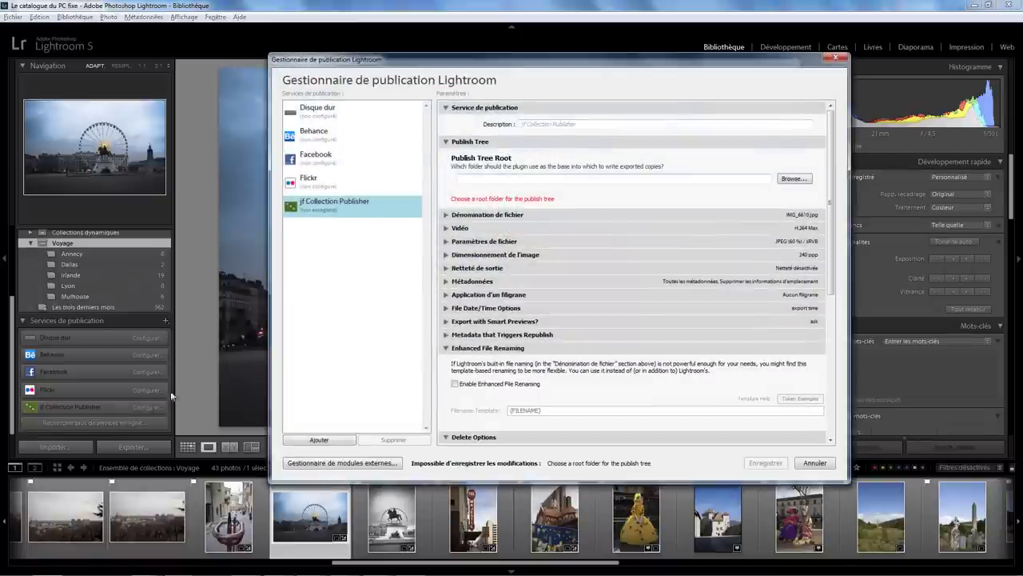
pyautogui.click(569, 123)
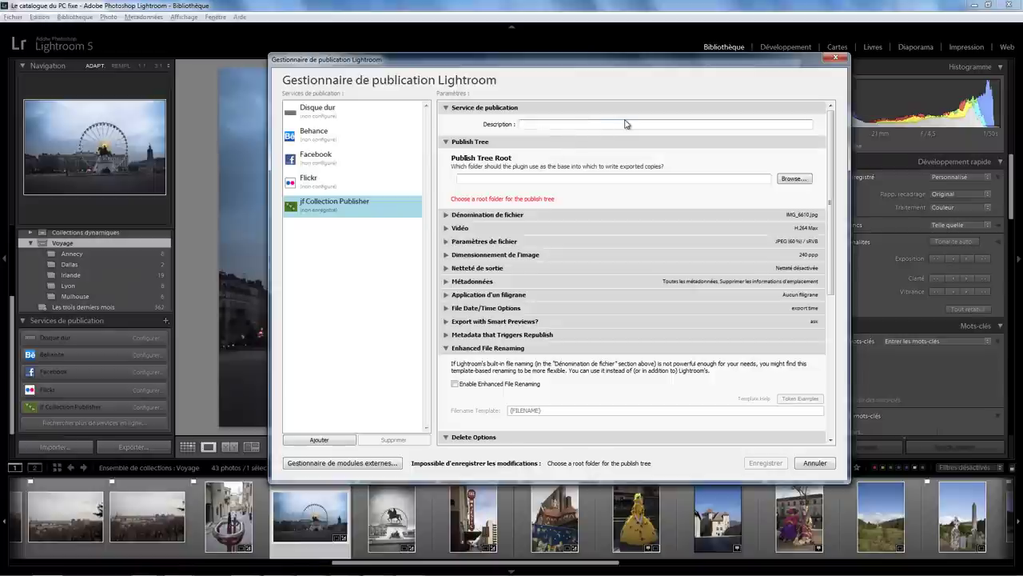
pyautogui.write('For')
pyautogui.write('mation')
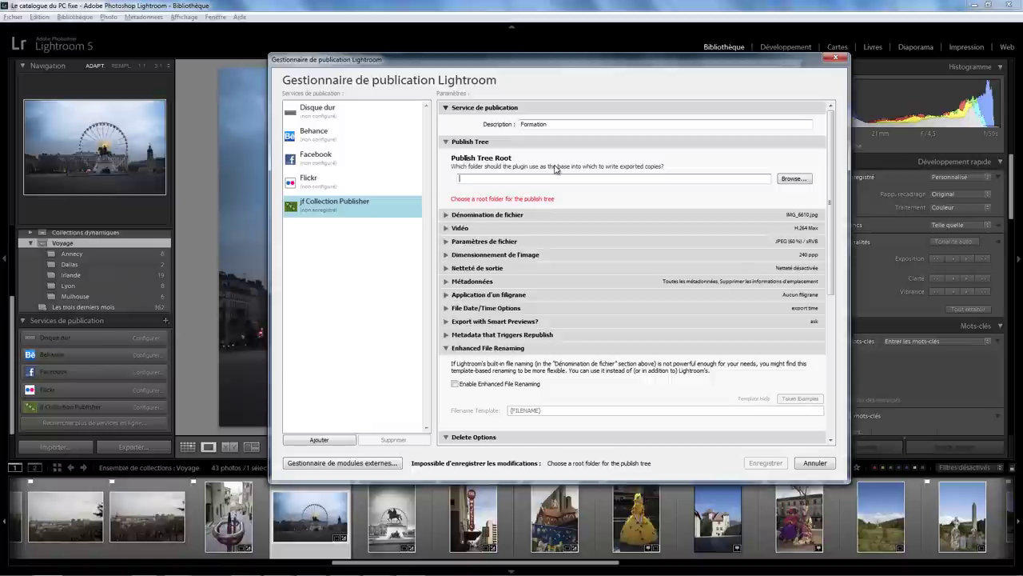
pyautogui.click(787, 179)
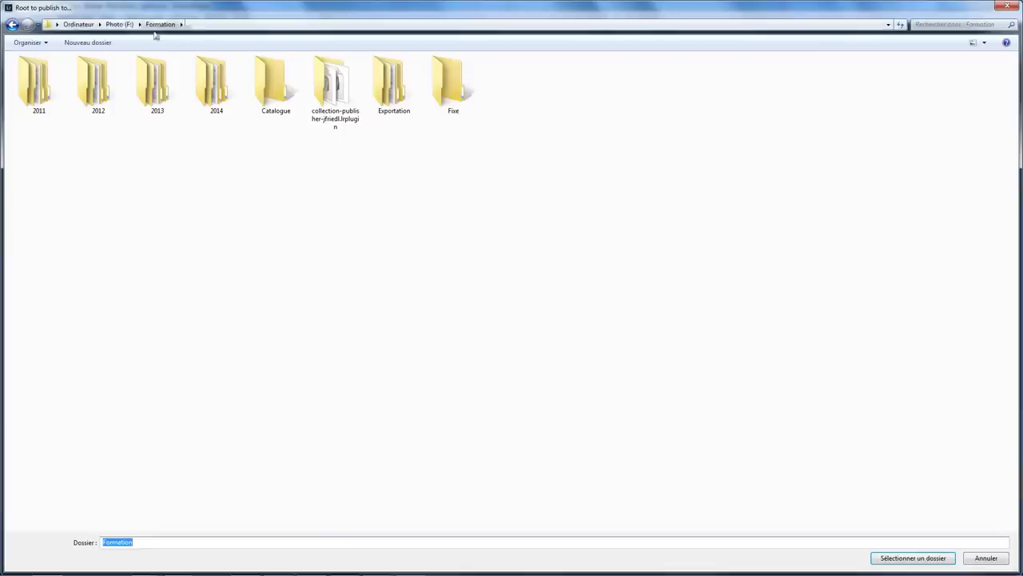
pyautogui.click(393, 94)
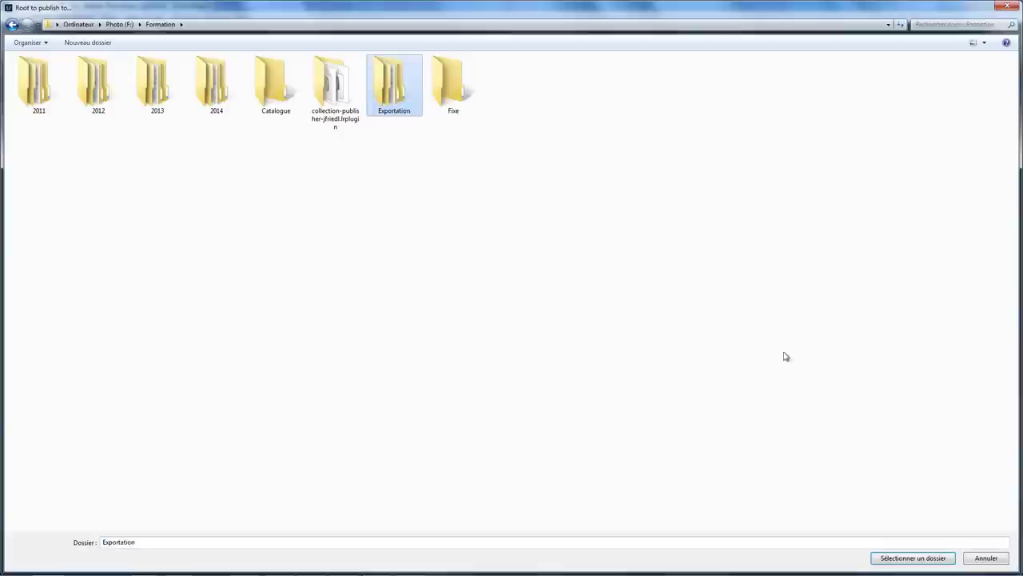
pyautogui.click(912, 558)
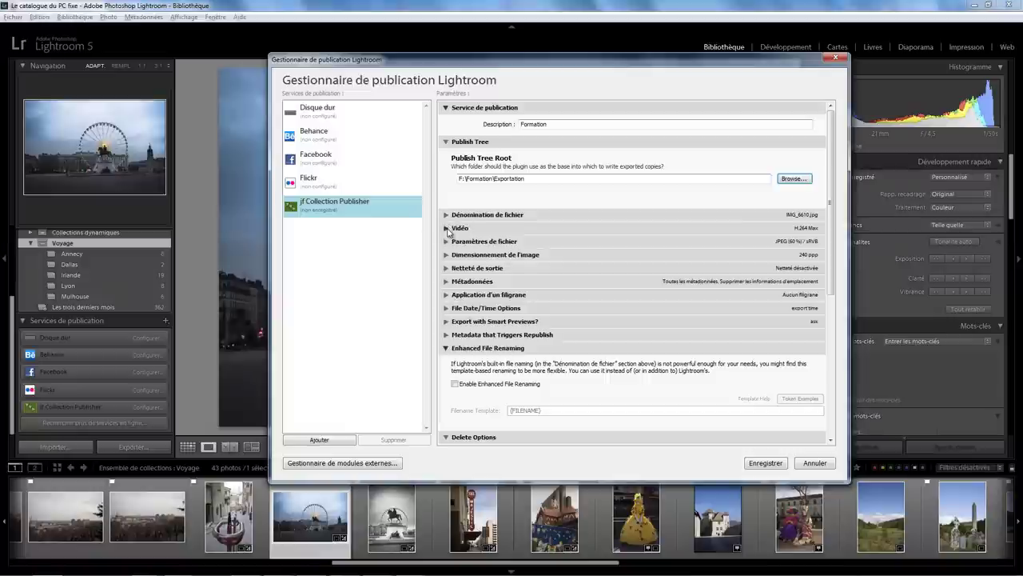
# Raise the JPEG export quality from 60 to 79.
pyautogui.click(448, 230)
pyautogui.click(448, 230)
pyautogui.click(449, 242)
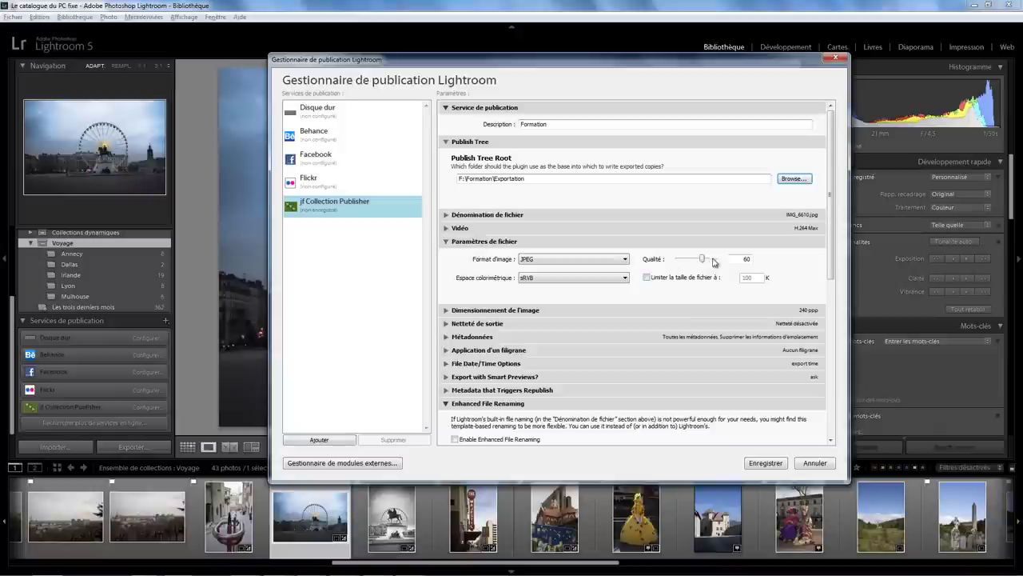
pyautogui.moveTo(702, 259); pyautogui.dragTo(710, 259)
pyautogui.click(446, 241)
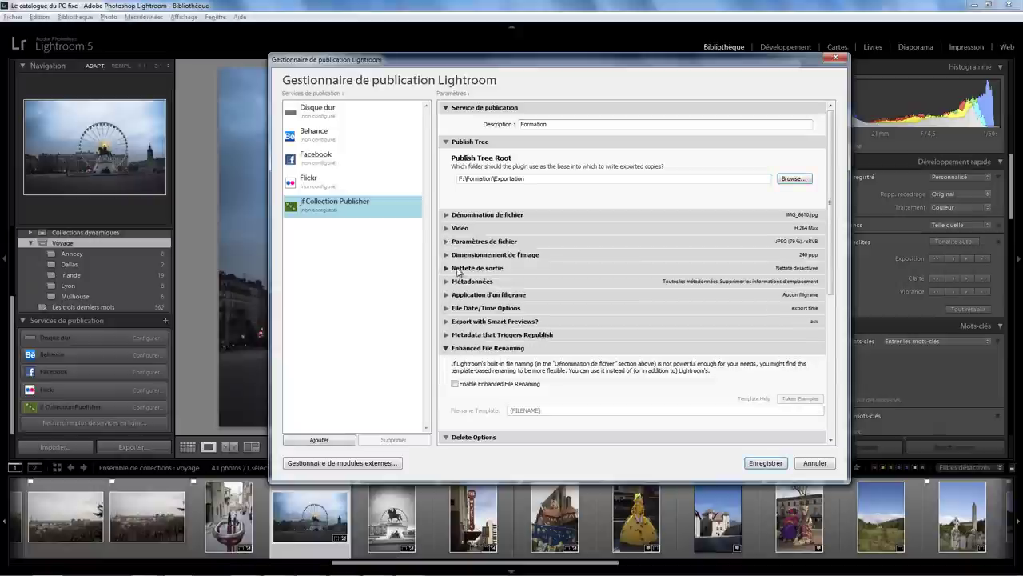
# Turn on output sharpening for screen.
pyautogui.click(446, 255)
pyautogui.click(448, 256)
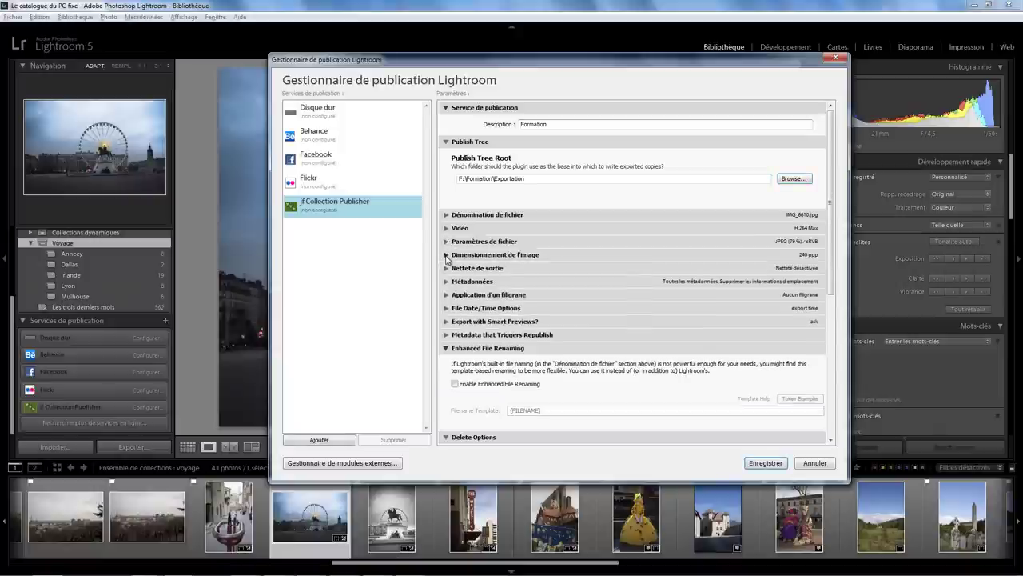
pyautogui.click(447, 269)
pyautogui.click(472, 286)
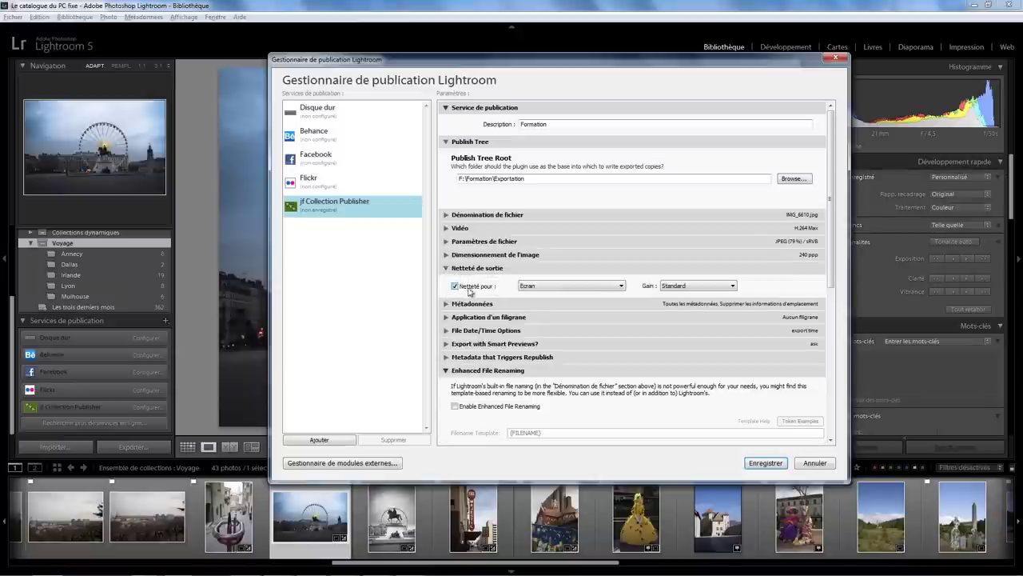
# Limit exported metadata to copyright only, leave the watermark off, and view File Date/Time Options.
pyautogui.click(447, 268)
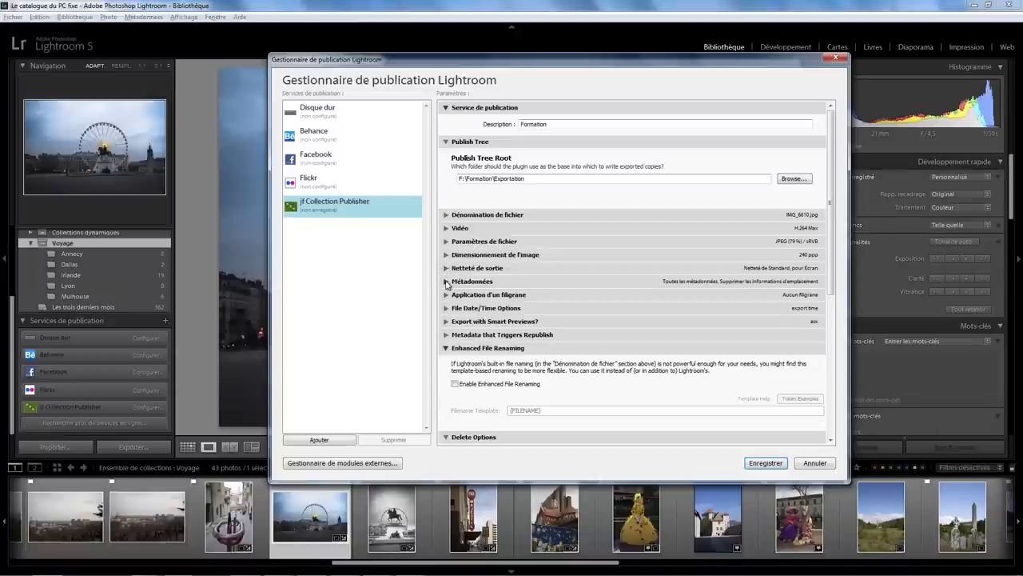
pyautogui.click(447, 282)
pyautogui.click(602, 299)
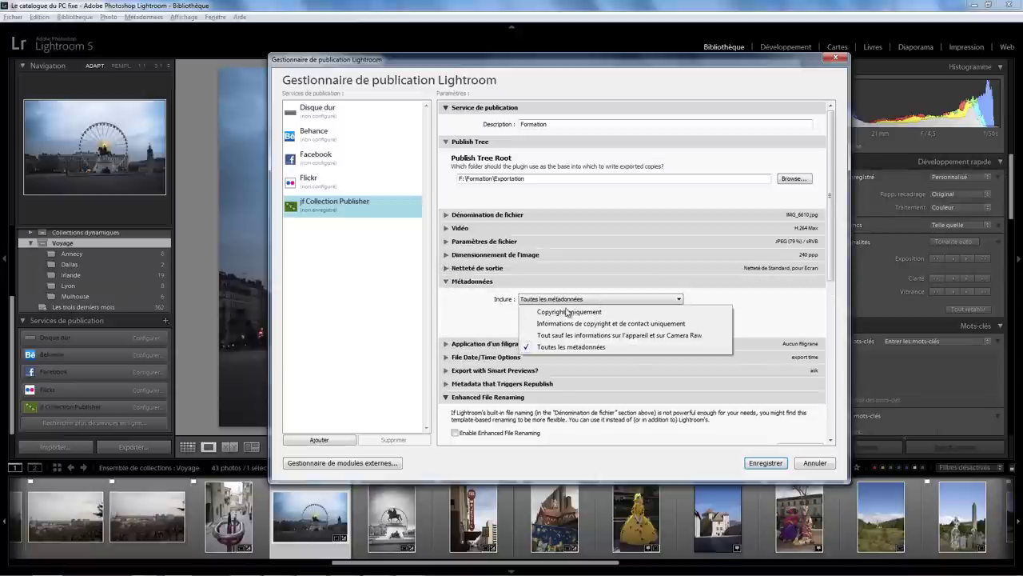
pyautogui.click(569, 313)
pyautogui.click(447, 282)
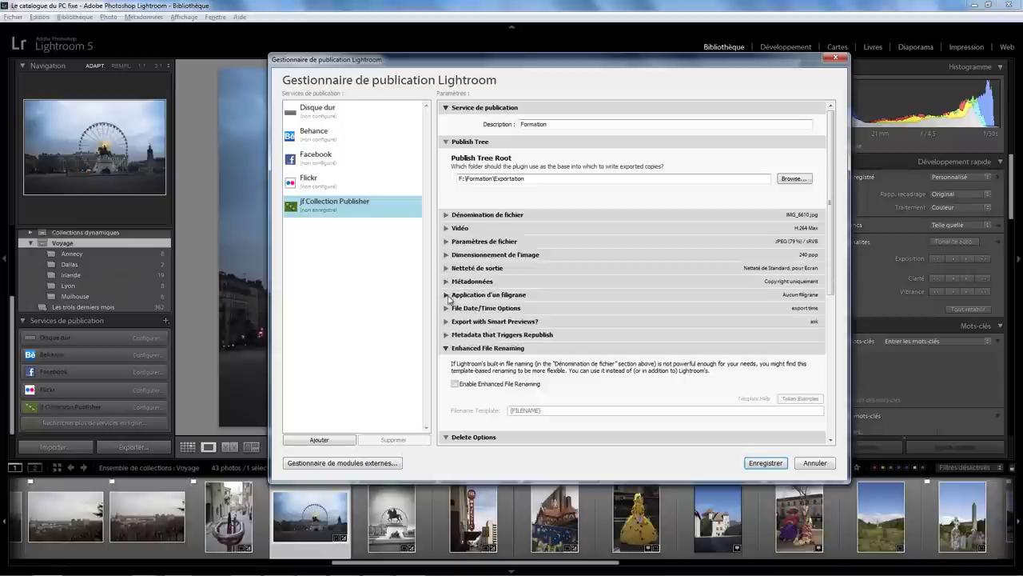
pyautogui.click(447, 295)
pyautogui.click(446, 295)
pyautogui.click(447, 308)
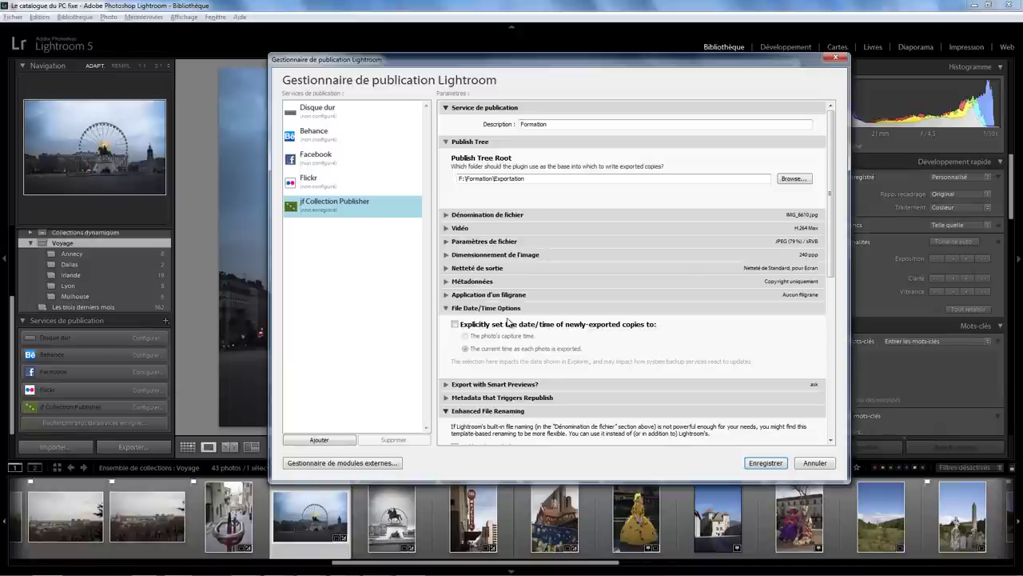
# Review the File Date/Time and Smart Preview options, then expand Metadata that Triggers Republish.
pyautogui.click(447, 309)
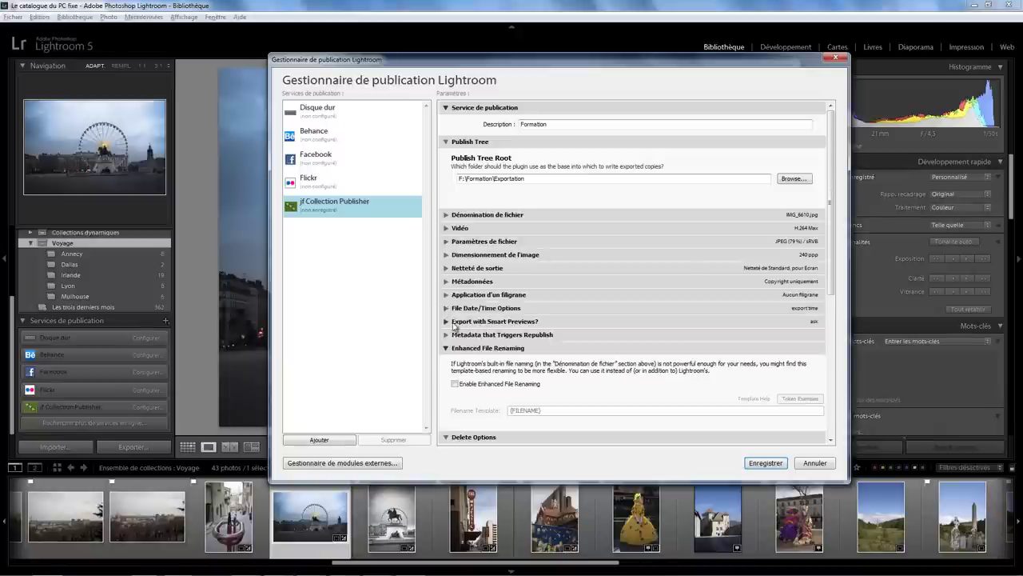
pyautogui.click(454, 321)
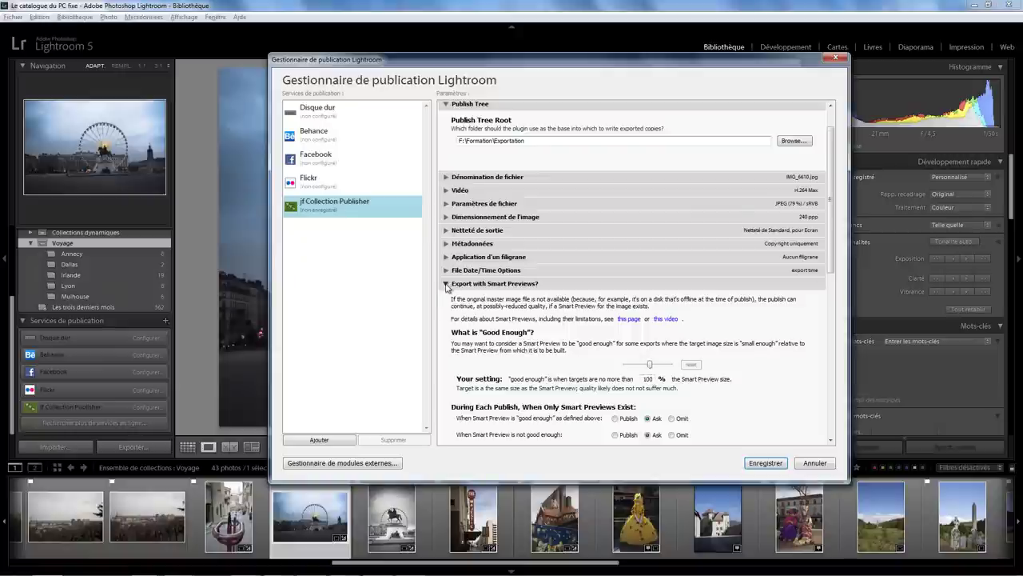
pyautogui.click(446, 283)
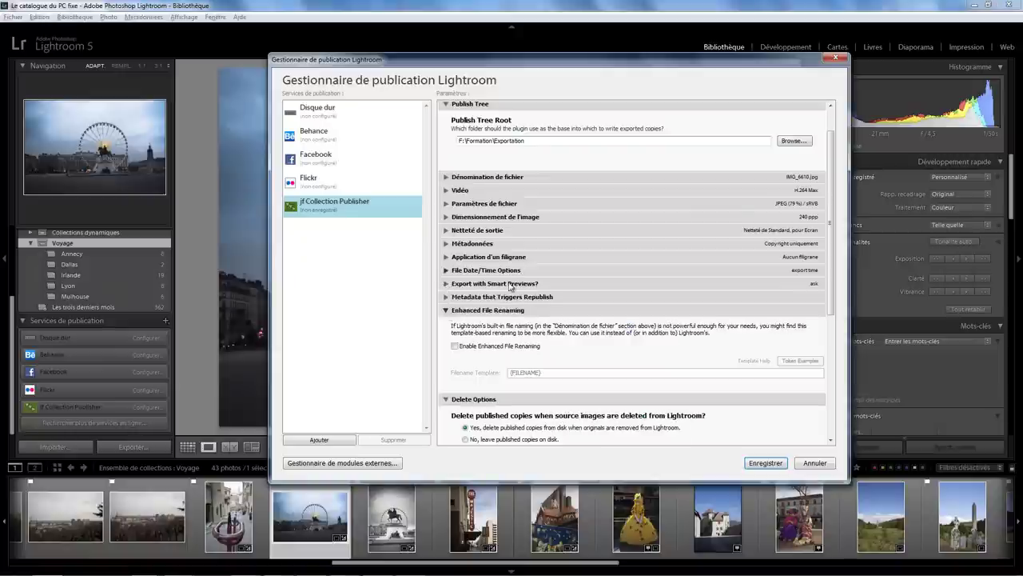
pyautogui.click(446, 297)
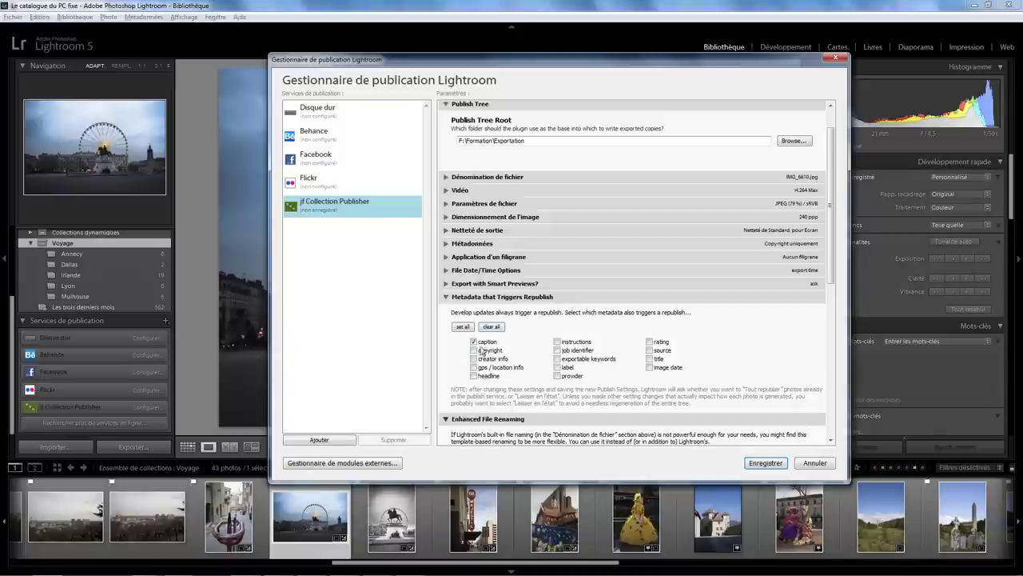
# Untick caption and leave rating unticked so no metadata triggers a republish.
pyautogui.click(473, 341)
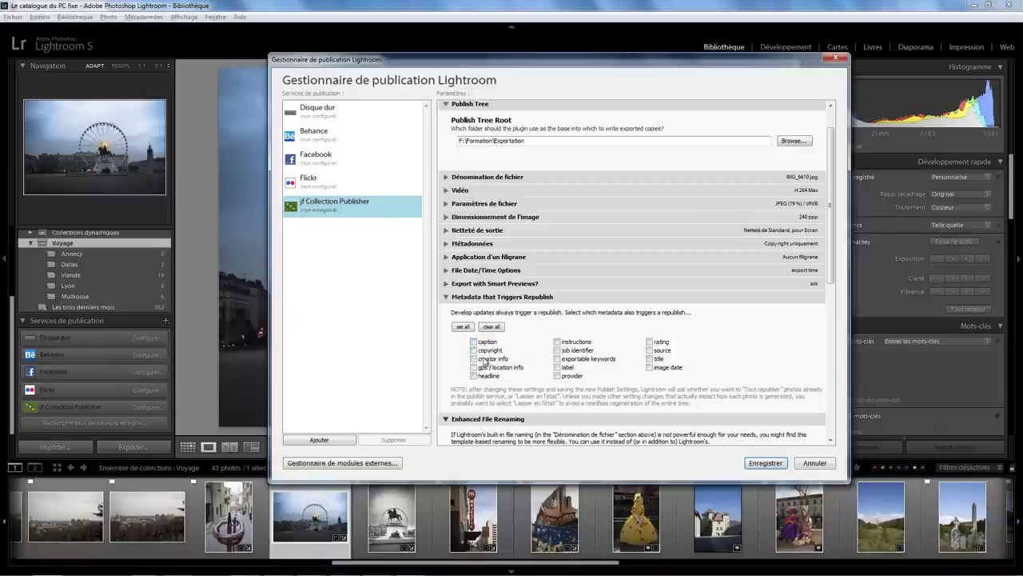
pyautogui.click(649, 342)
pyautogui.click(649, 342)
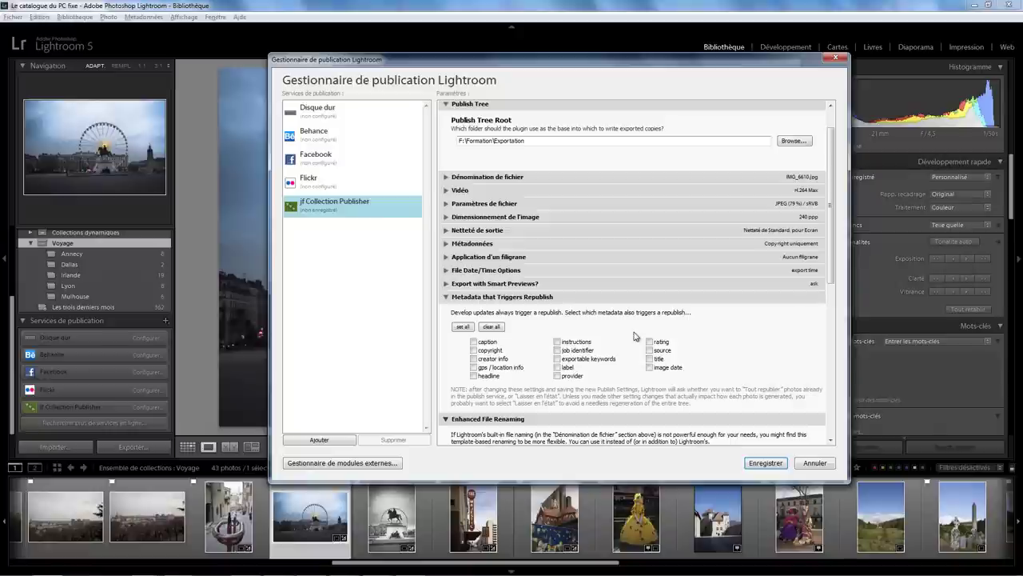
pyautogui.click(447, 298)
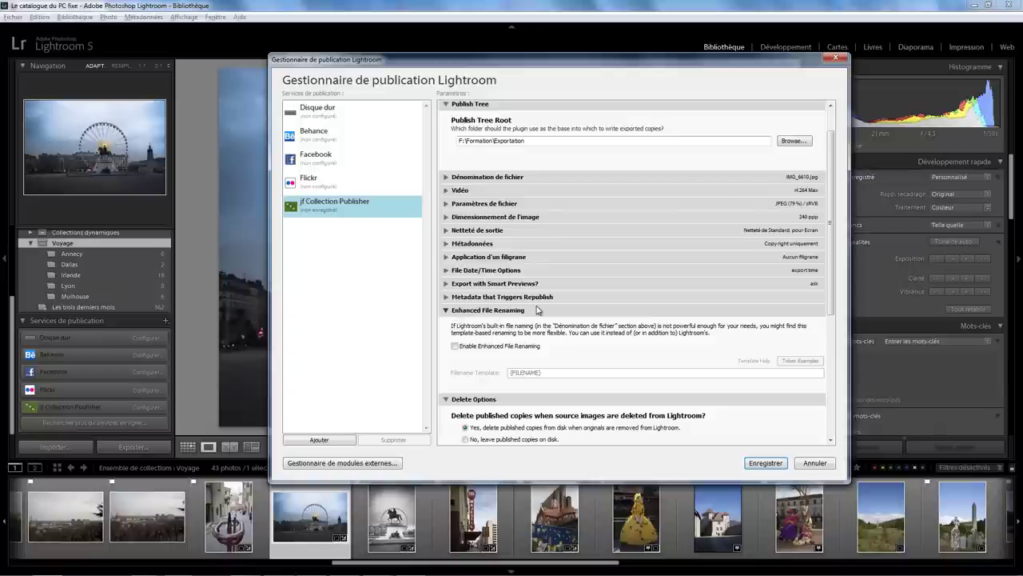
# Enable Enhanced File Renaming with the {FILENAME} template, giving example IMG_6610.jpg.
pyautogui.click(446, 177)
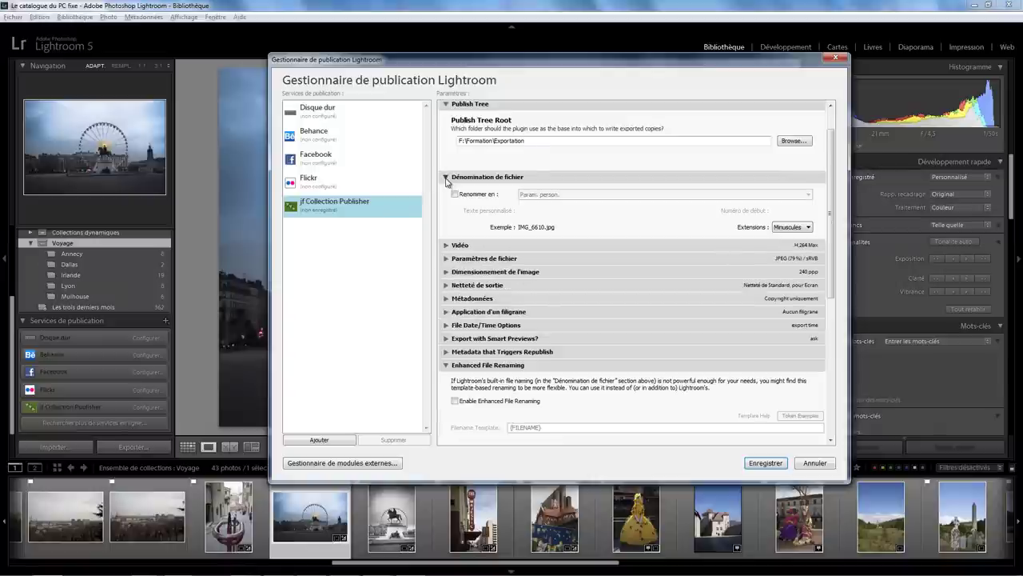
pyautogui.click(446, 179)
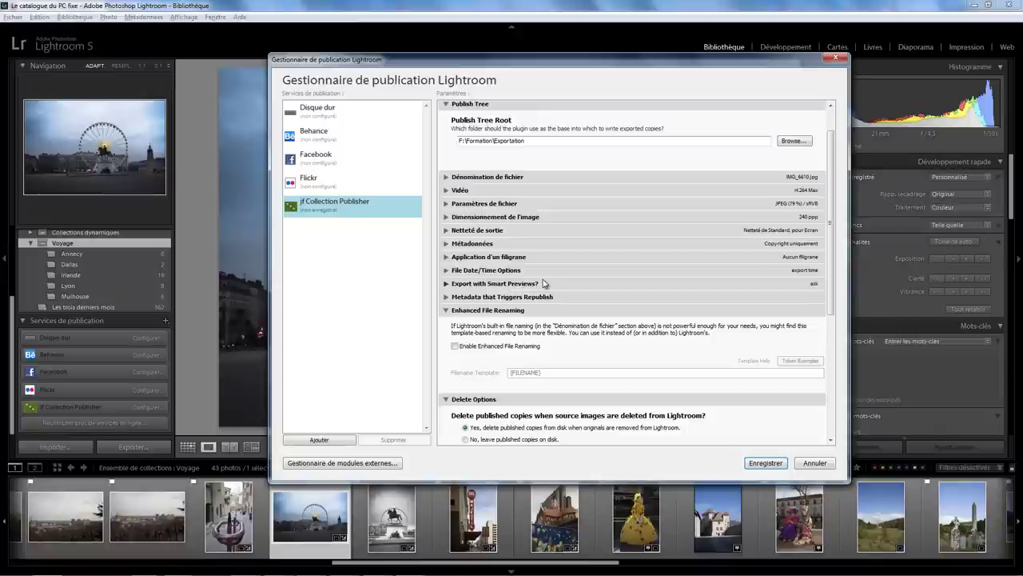
pyautogui.click(455, 346)
pyautogui.doubleClick(547, 372)
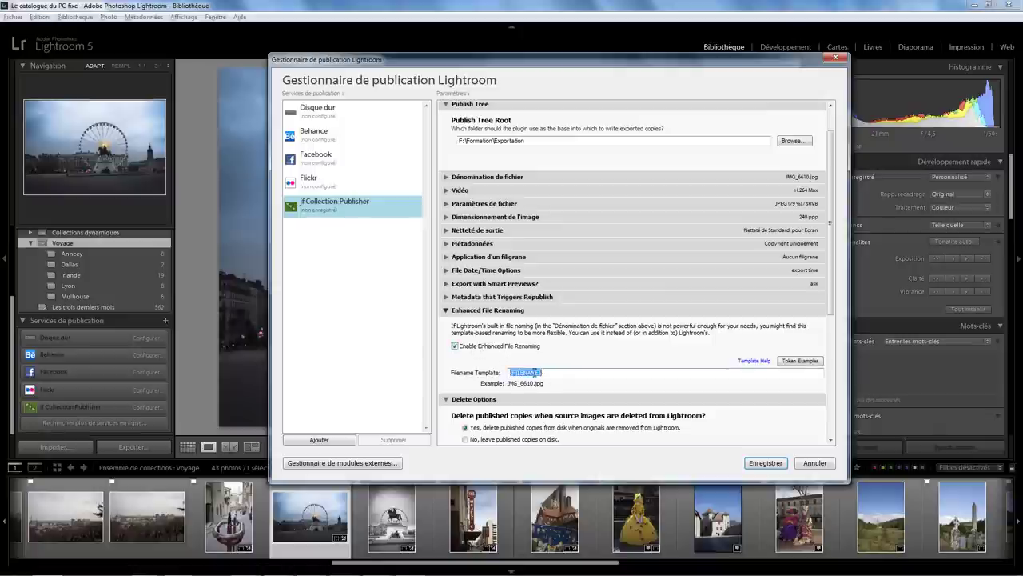
pyautogui.click(548, 373)
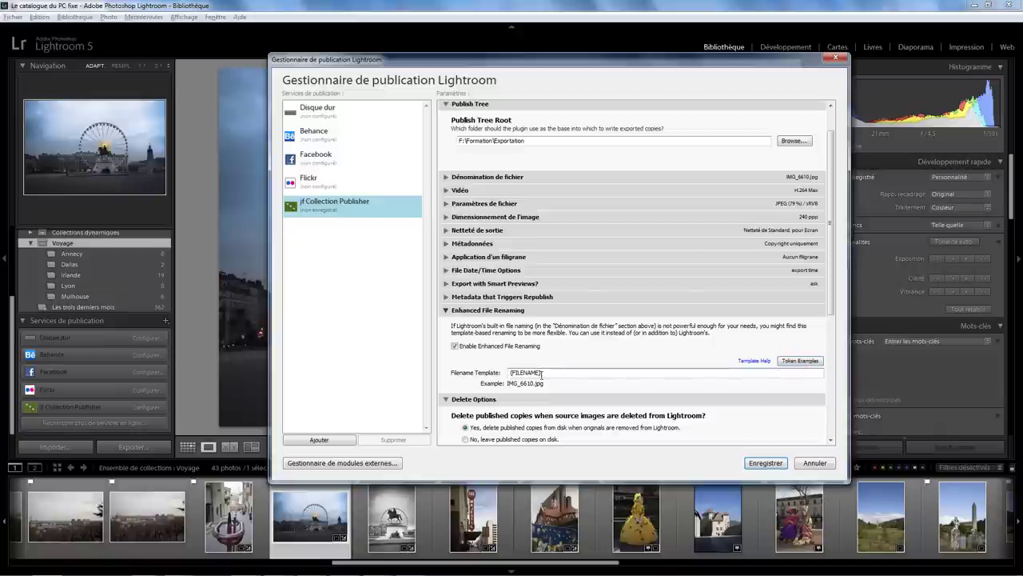
pyautogui.click(799, 360)
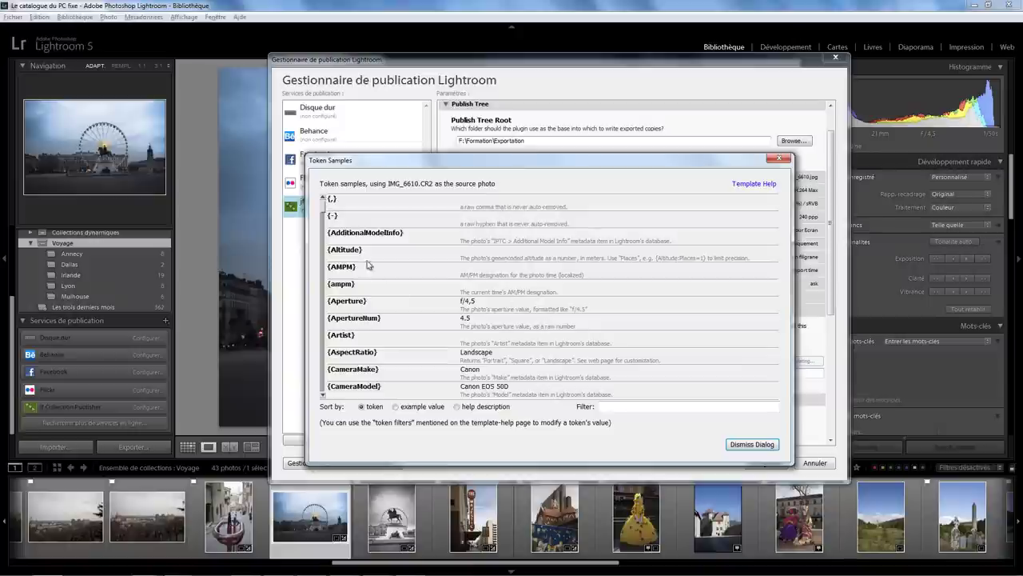
pyautogui.click(323, 214)
pyautogui.moveTo(323, 214); pyautogui.dragTo(325, 302)
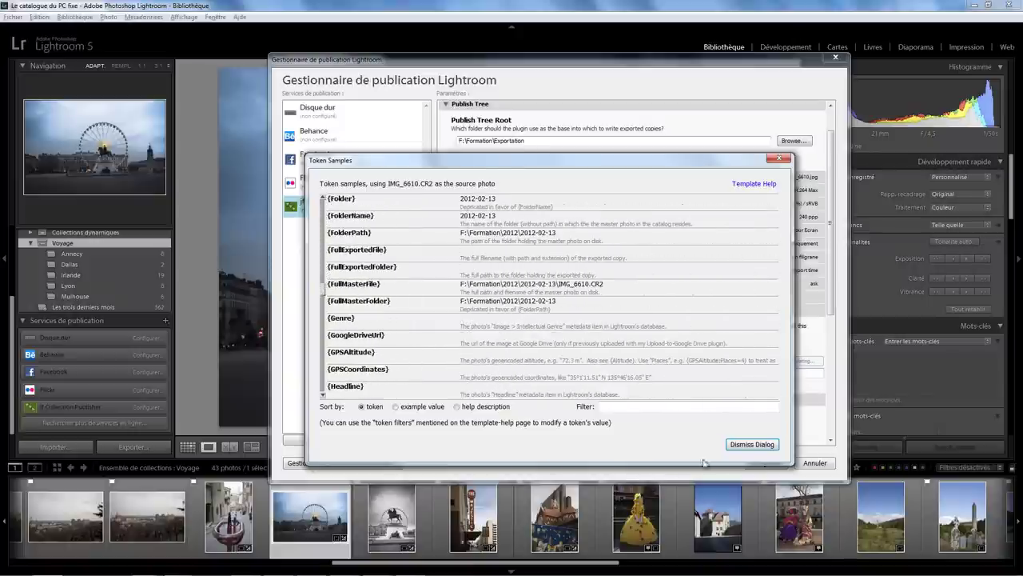
pyautogui.click(629, 407)
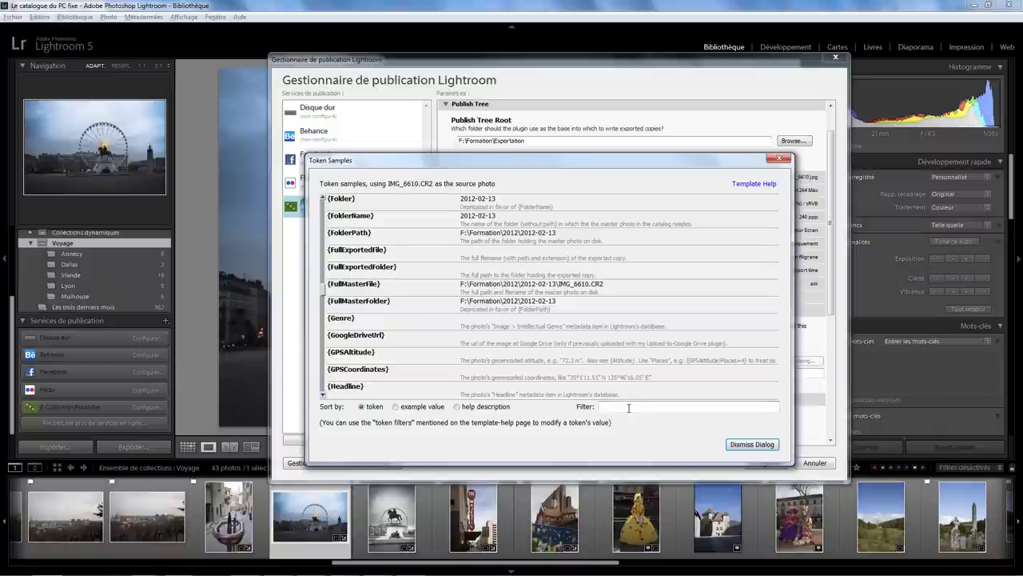
pyautogui.write('colle')
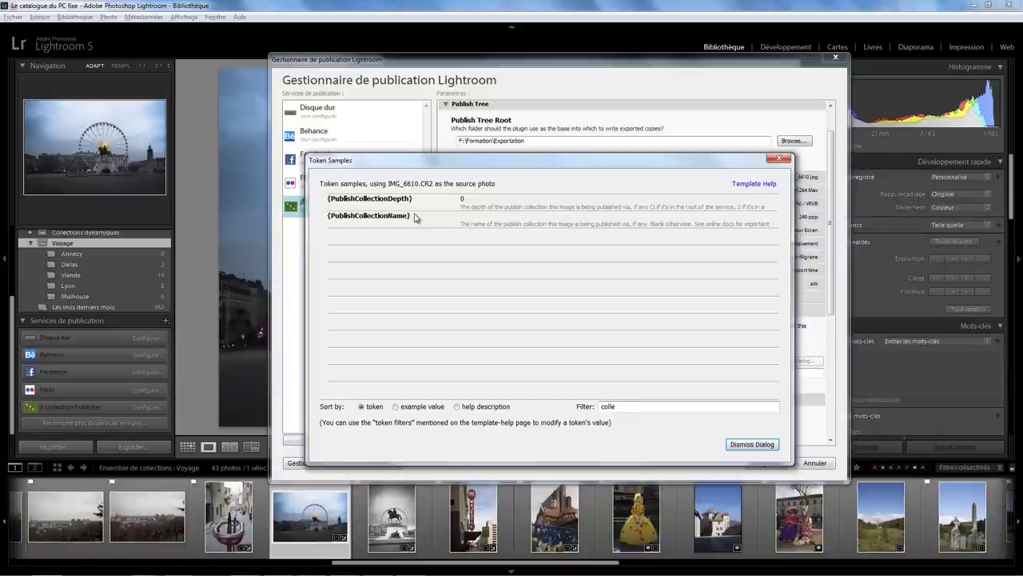
pyautogui.click(781, 163)
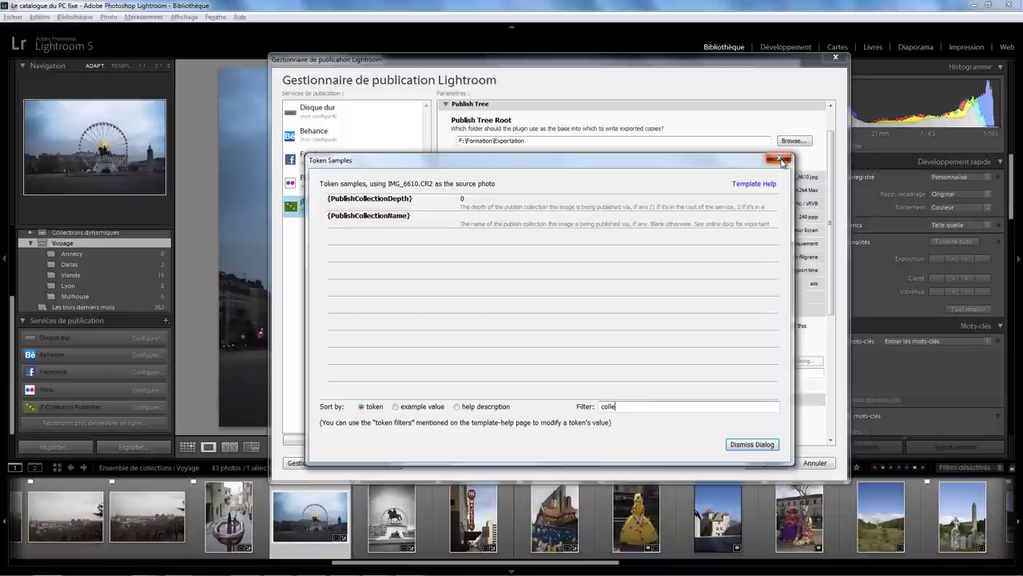
pyautogui.click(781, 161)
pyautogui.click(518, 370)
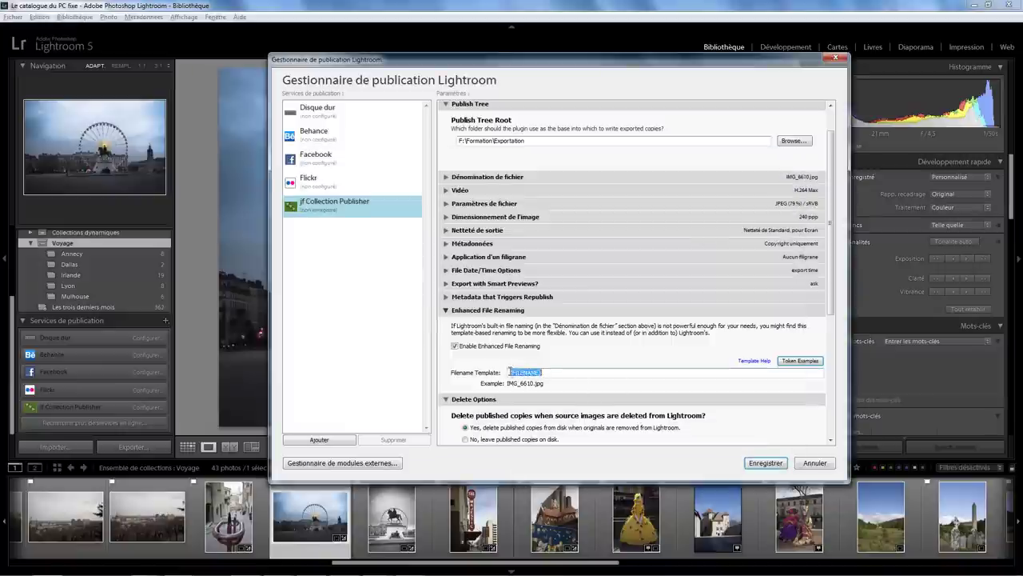
# Prefix the filename template so it reads {PublishCollectionName} {FILENAME}.
pyautogui.click(511, 373)
pyautogui.write('{')
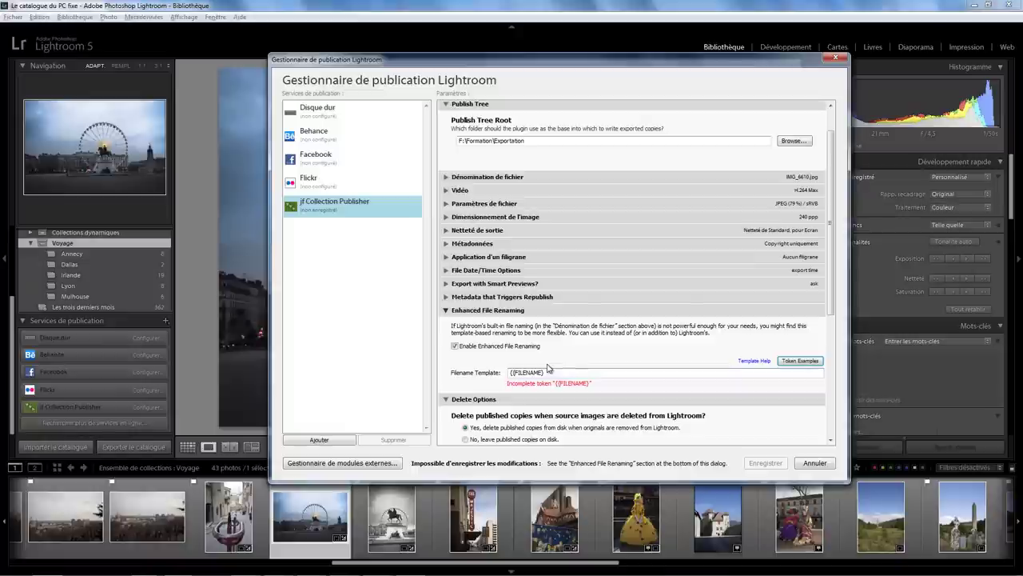
pyautogui.write('Publis')
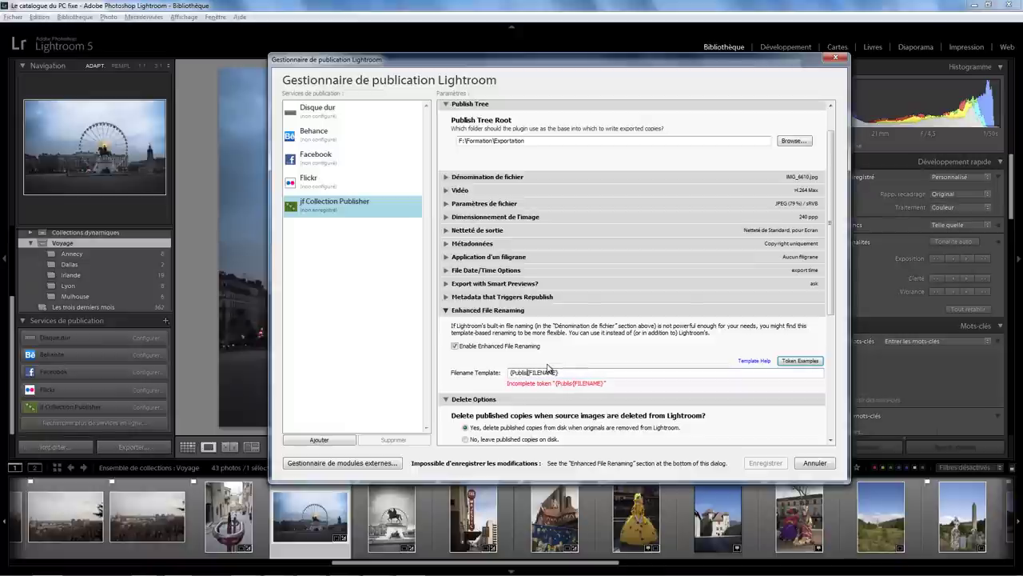
pyautogui.write('h')
pyautogui.write('Collect')
pyautogui.write('ionNa')
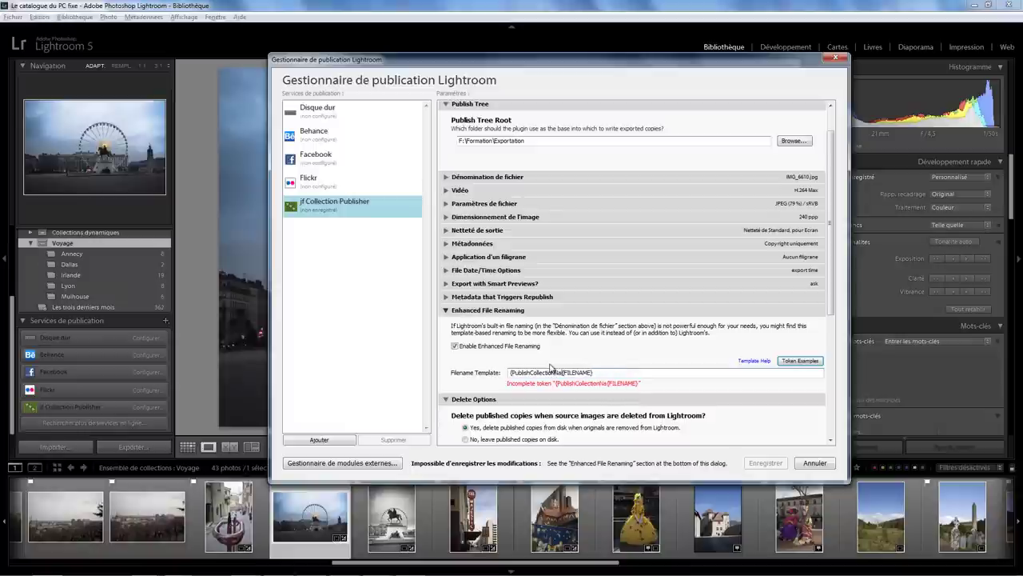
pyautogui.write('me')
pyautogui.write('}')
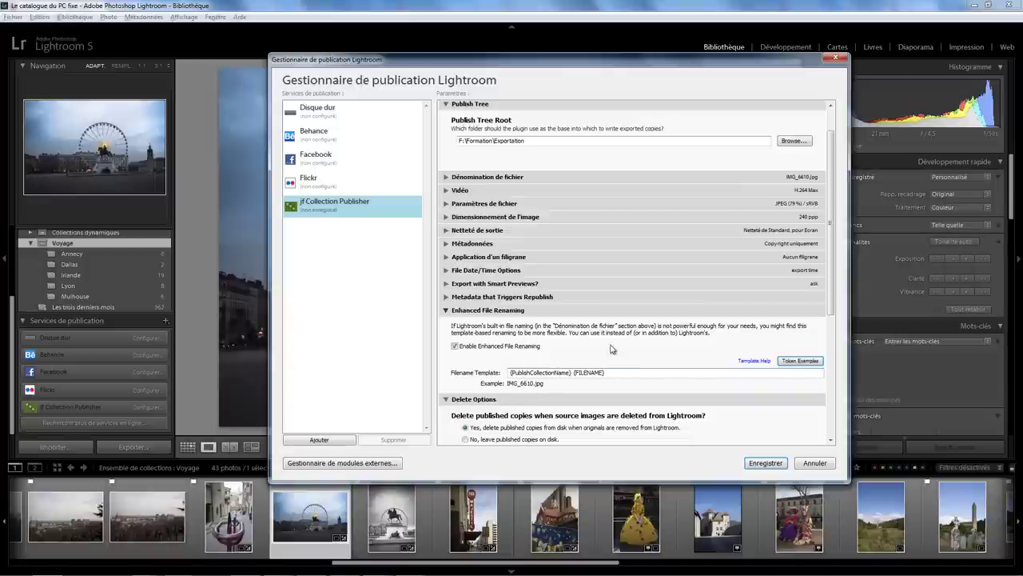
pyautogui.moveTo(833, 280); pyautogui.dragTo(830, 348)
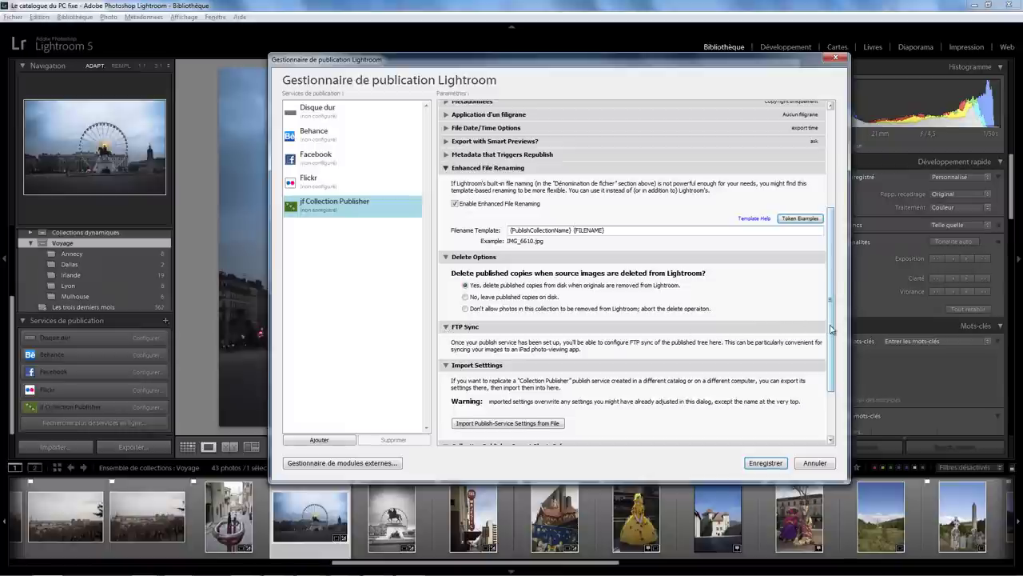
# Review the Delete Options and FTP Sync sections, then save the Formation service settings.
pyautogui.scroll(-1, 833, 329)
pyautogui.scroll(-2, 833, 330)
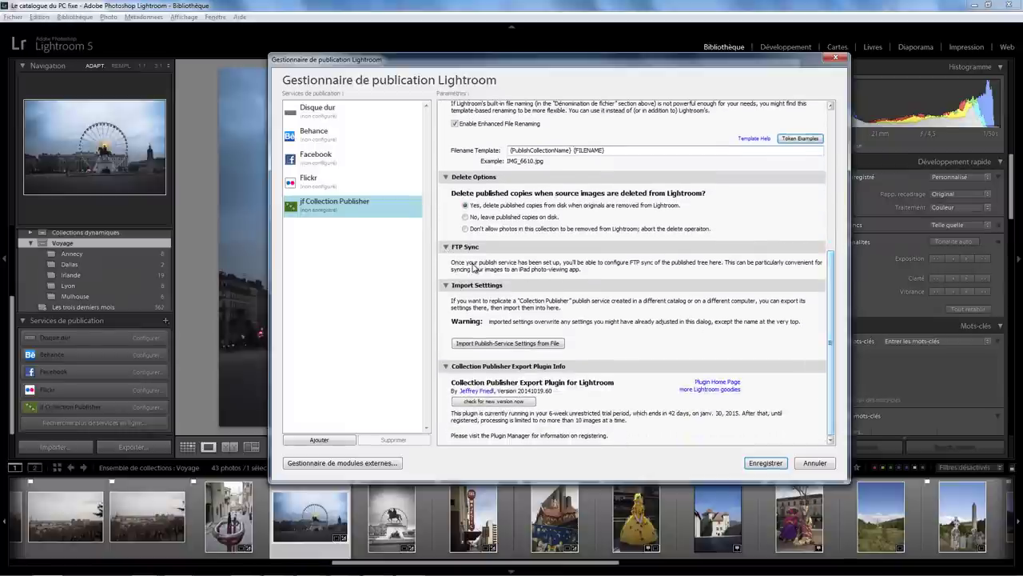
pyautogui.click(445, 246)
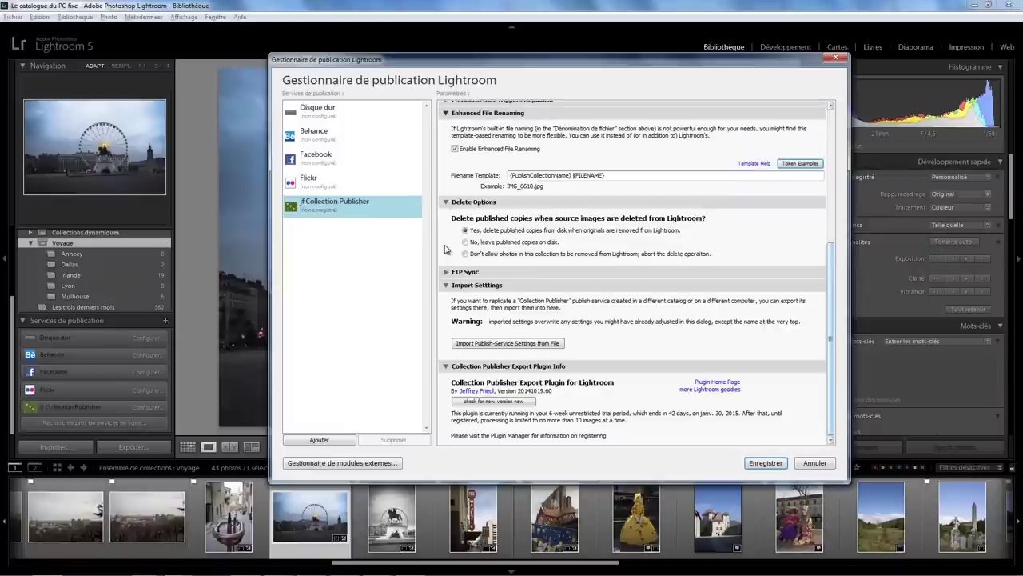
pyautogui.click(446, 272)
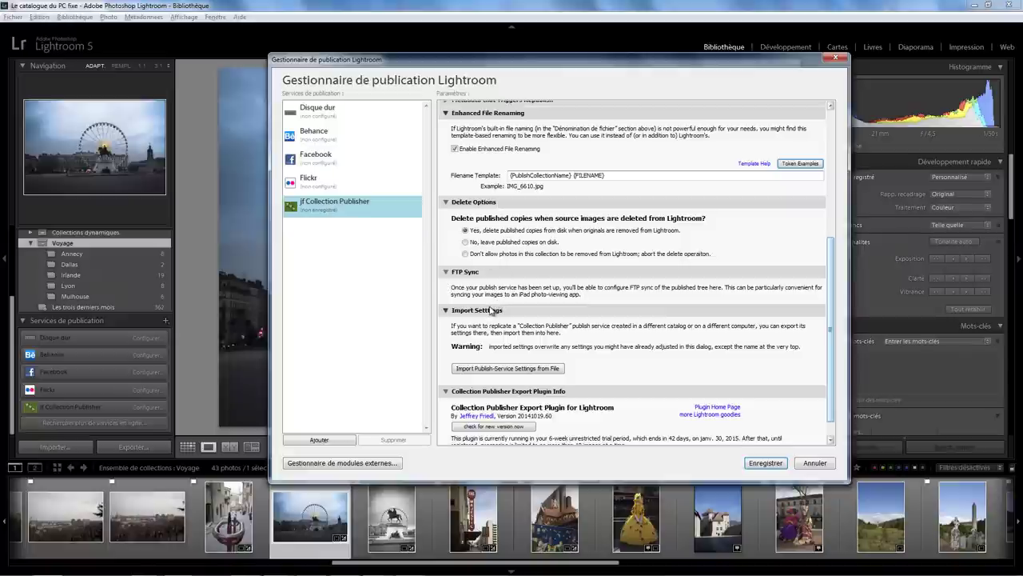
pyautogui.scroll(-1, 496, 308)
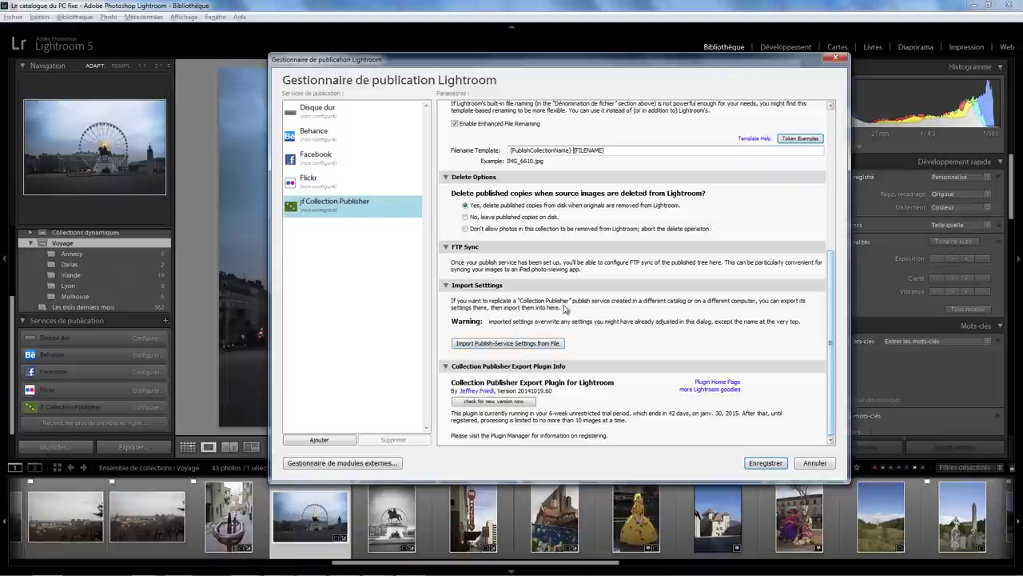
pyautogui.click(767, 463)
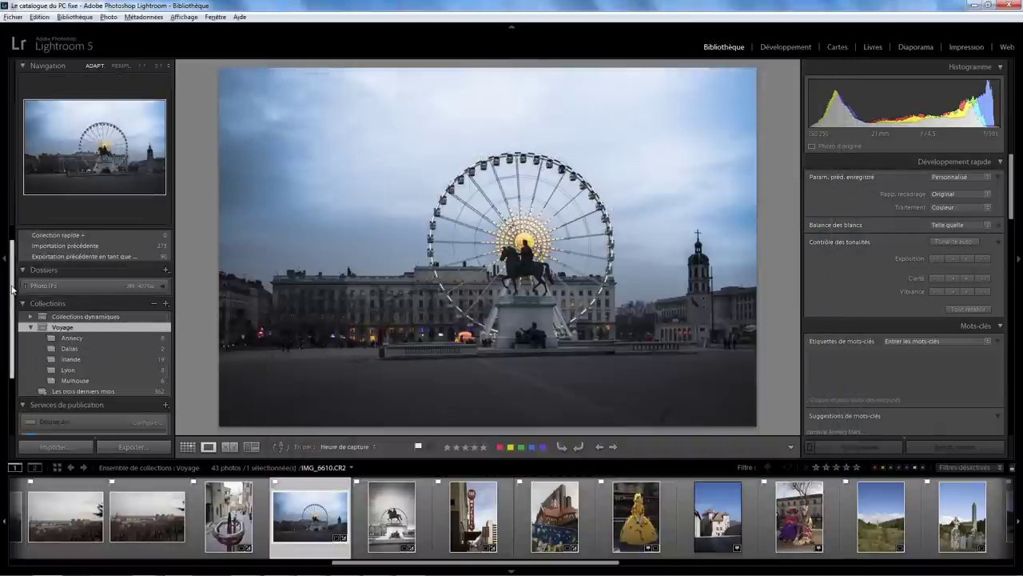
# Add a published sub-folder named 'Voyage' under the jf Collection Publisher service.
pyautogui.scroll(-3, 48, 392)
pyautogui.click(162, 406)
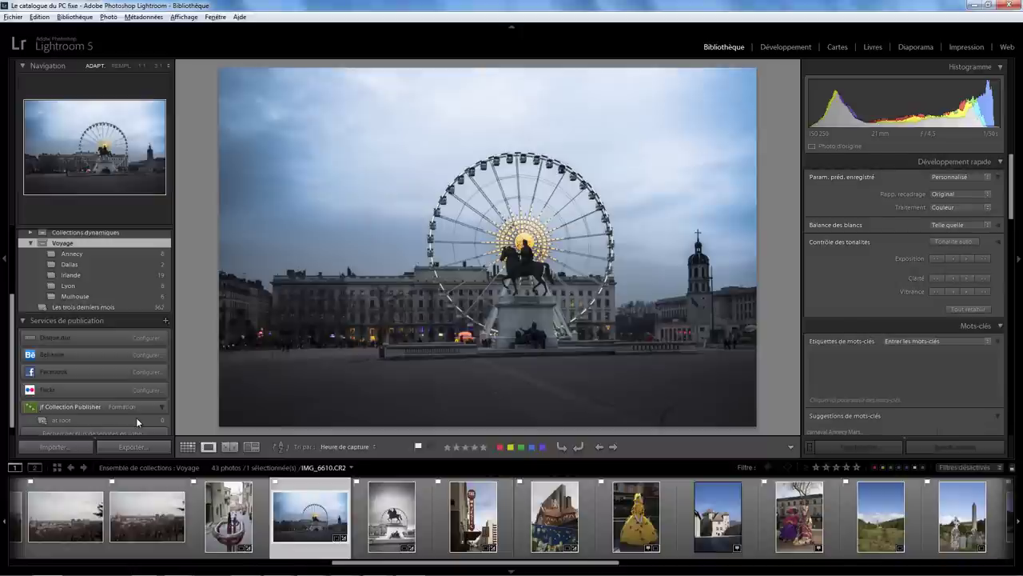
pyautogui.rightClick(147, 414)
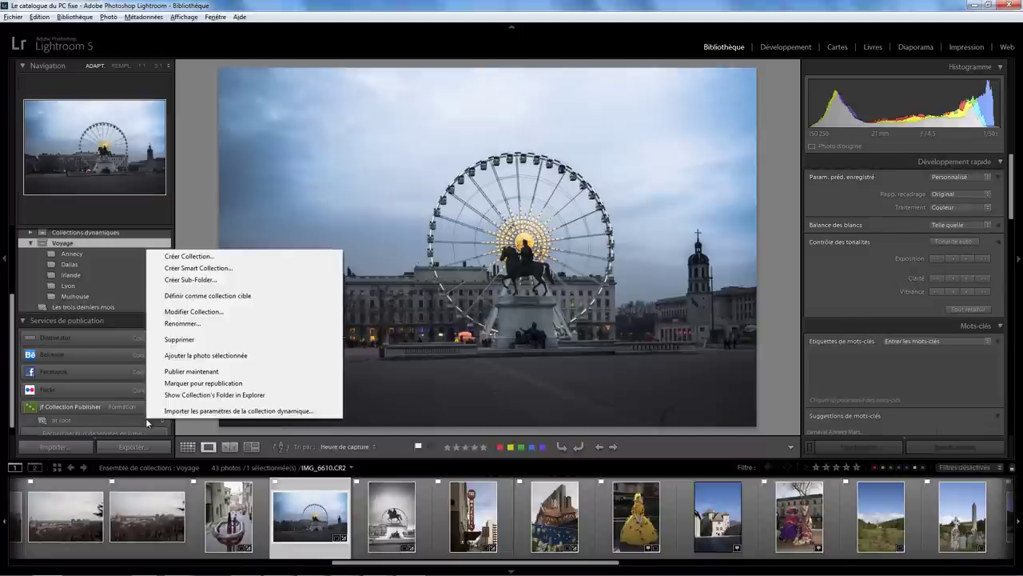
pyautogui.click(192, 279)
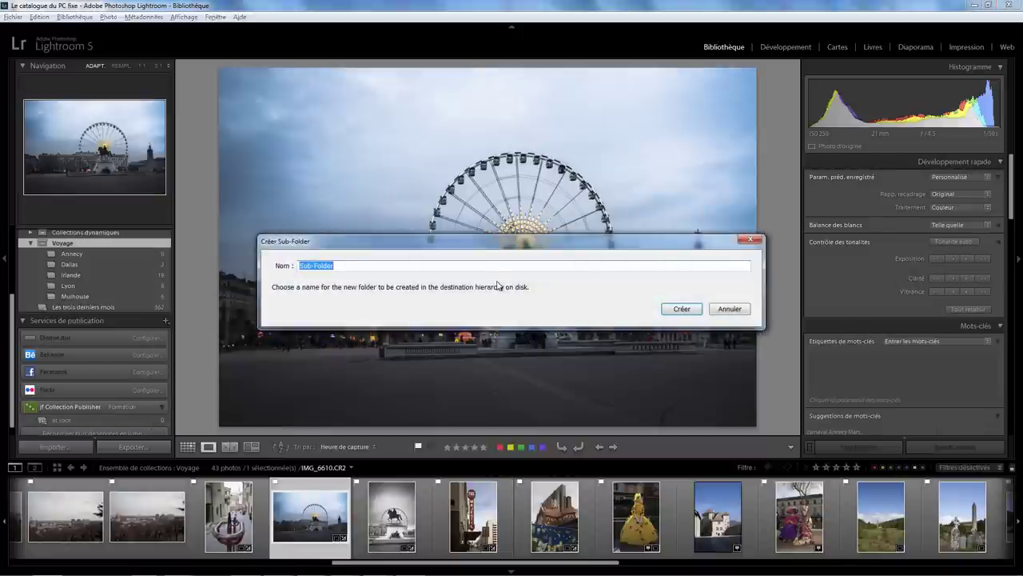
pyautogui.write('Vaya')
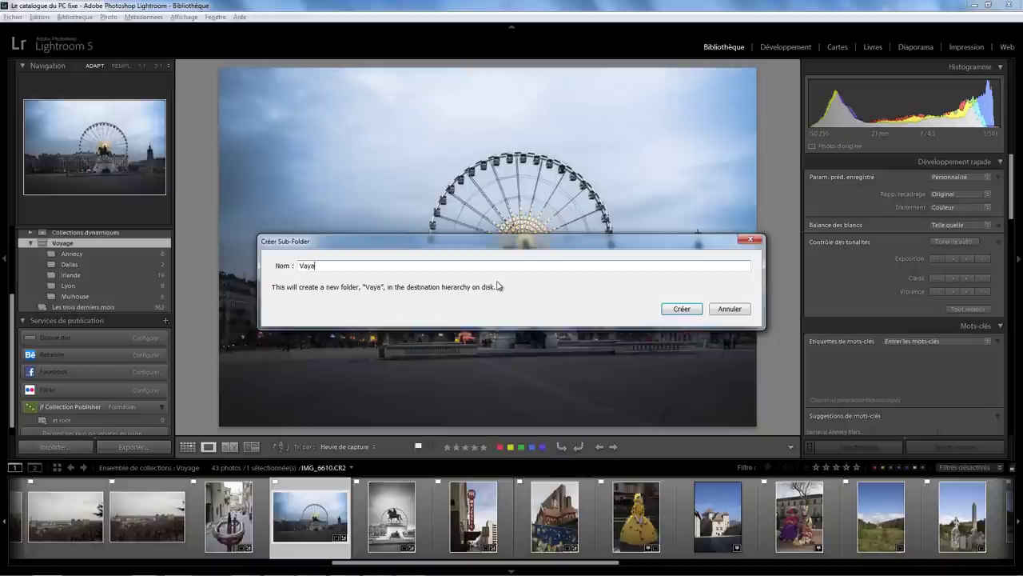
pyautogui.write('ge')
pyautogui.press('BackSpace')
pyautogui.press('BackSpace')
pyautogui.press('BackSpace')
pyautogui.press('BackSpace')
pyautogui.press('BackSpace')
pyautogui.write('oyage')
pyautogui.press('Return')
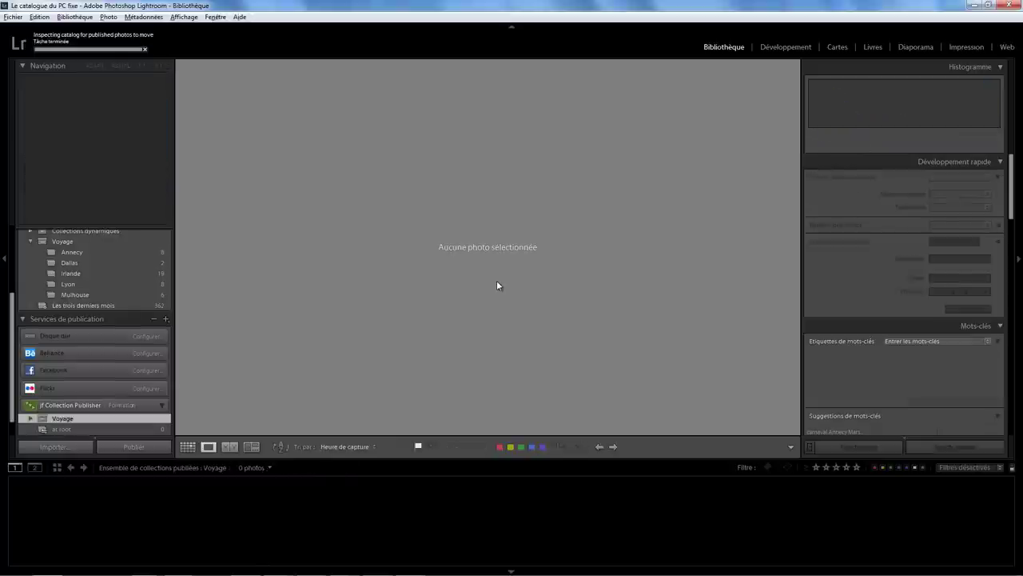
# Create smart collection 'Annecy' in Voyage, matching Collection contains 'Annecy', published to its own sub-folder.
pyautogui.rightClick(157, 417)
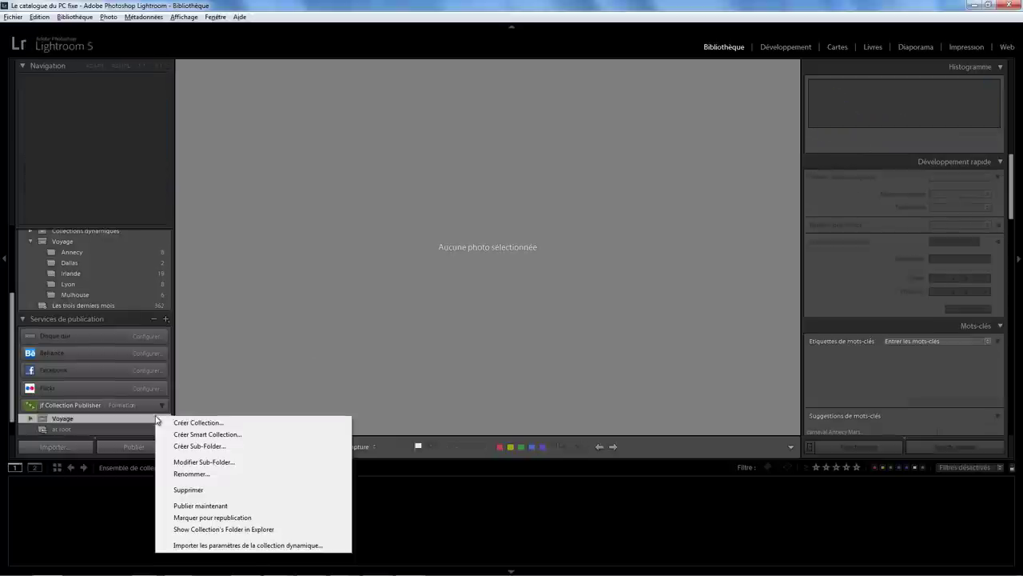
pyautogui.click(203, 435)
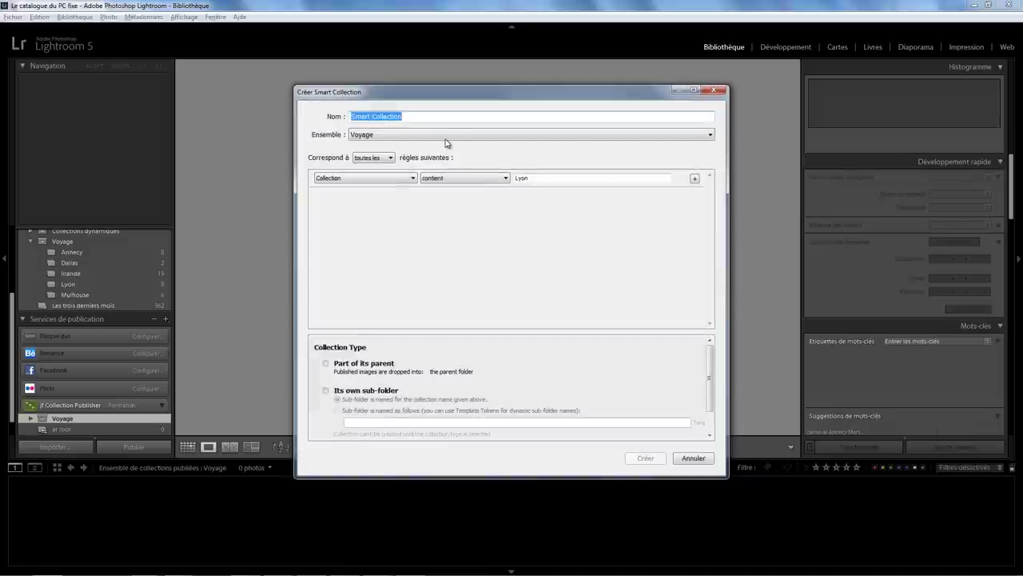
pyautogui.write('Annecy')
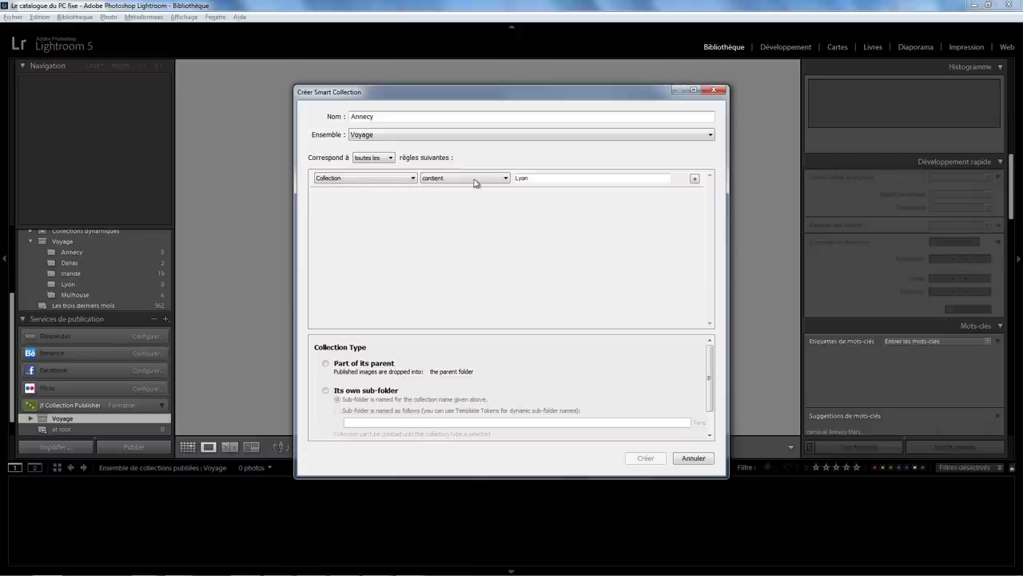
pyautogui.doubleClick(532, 179)
pyautogui.write('An')
pyautogui.write('necy')
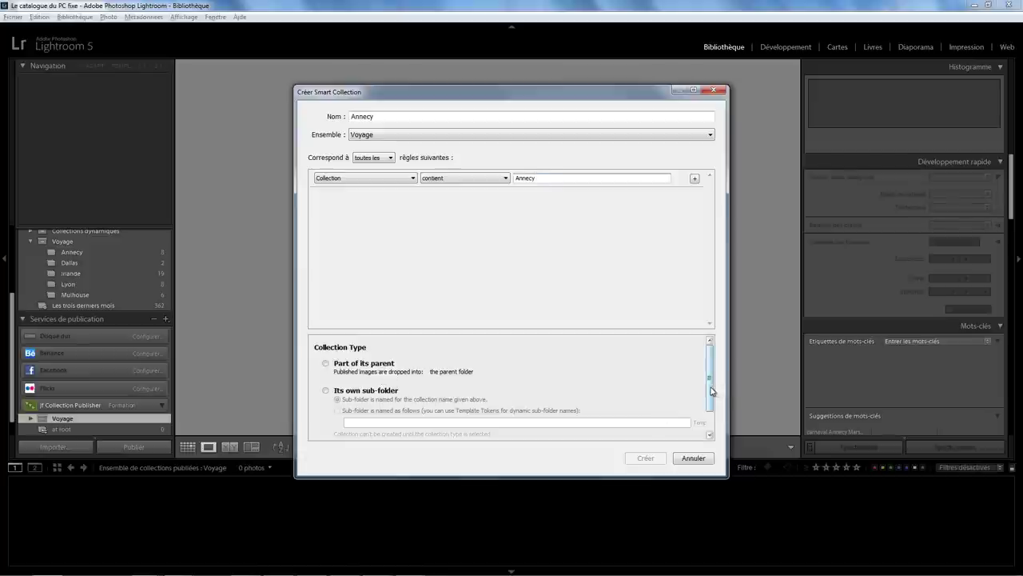
pyautogui.scroll(-1, 710, 388)
pyautogui.scroll(1, 710, 388)
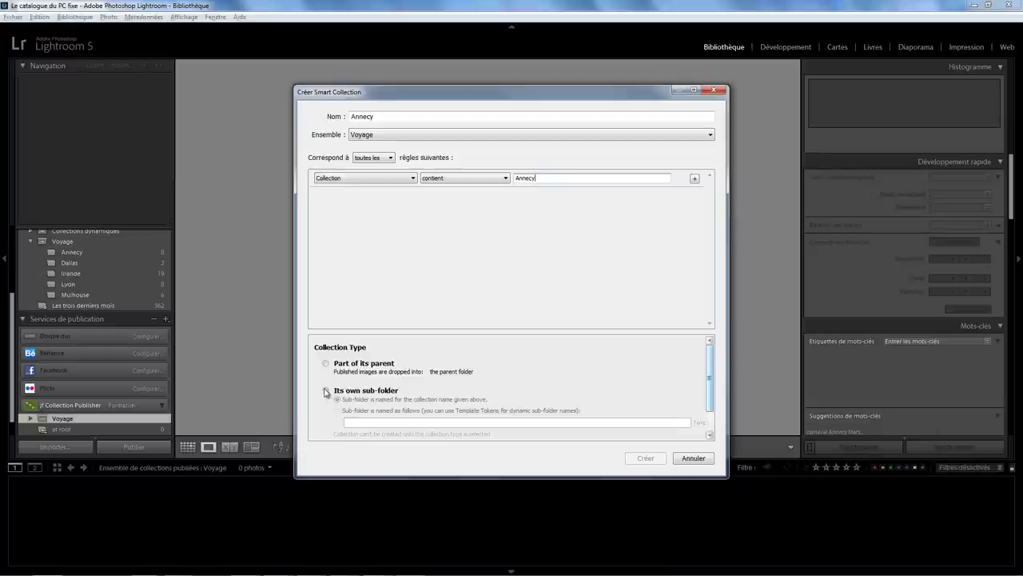
pyautogui.click(325, 390)
pyautogui.click(337, 399)
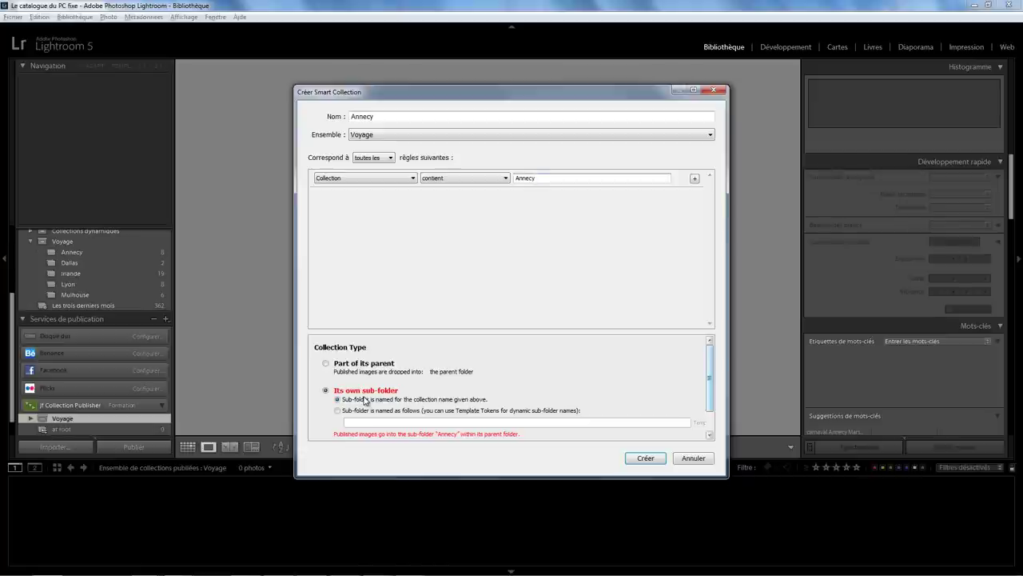
pyautogui.click(645, 458)
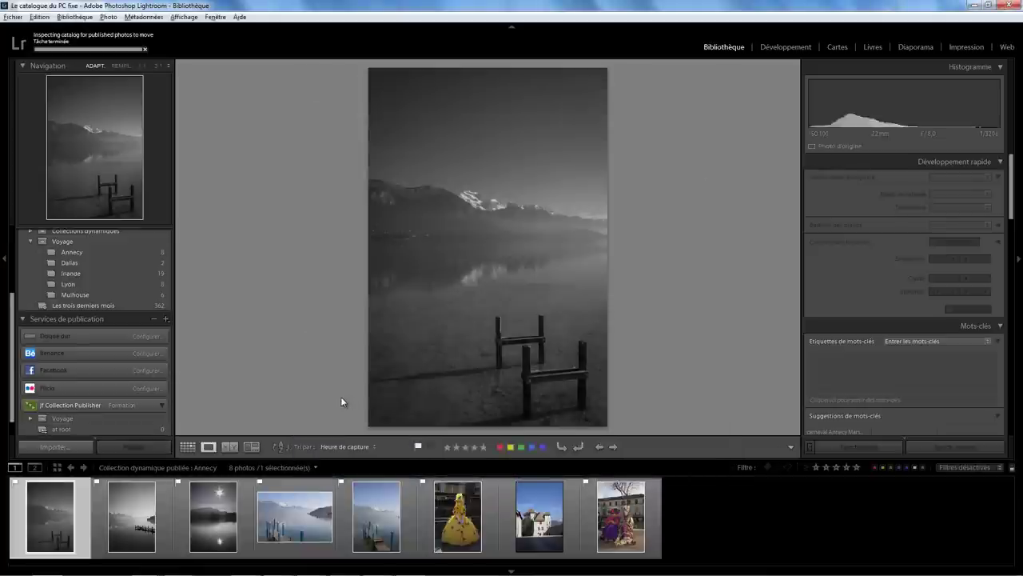
# Create smart collection 'Lyon' in Voyage, matching Collection contains 'Lyon', published to its own sub-folder.
pyautogui.rightClick(135, 413)
pyautogui.click(185, 426)
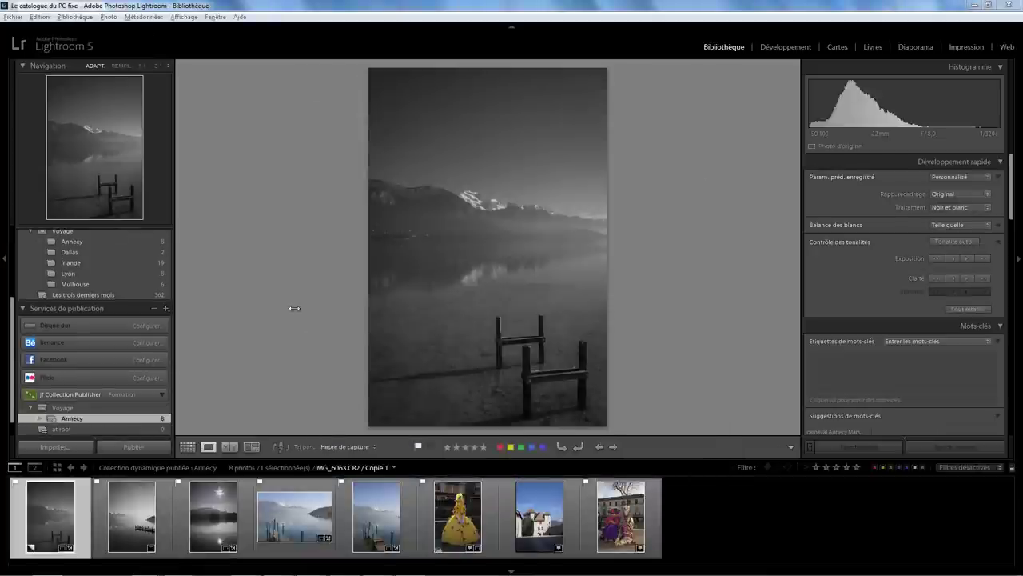
pyautogui.write('Ly')
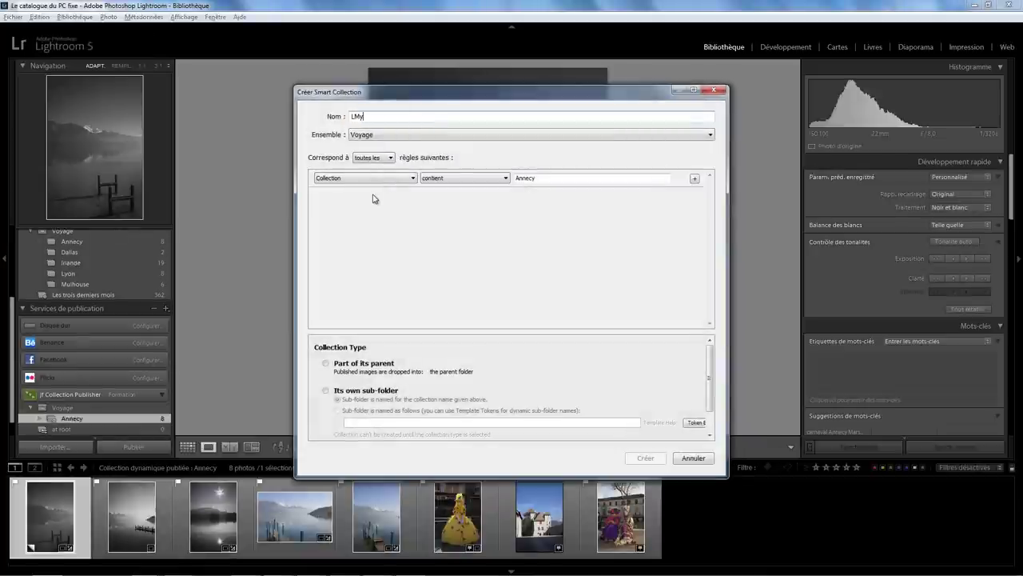
pyautogui.write('on')
pyautogui.press('BackSpace')
pyautogui.press('BackSpace')
pyautogui.press('BackSpace')
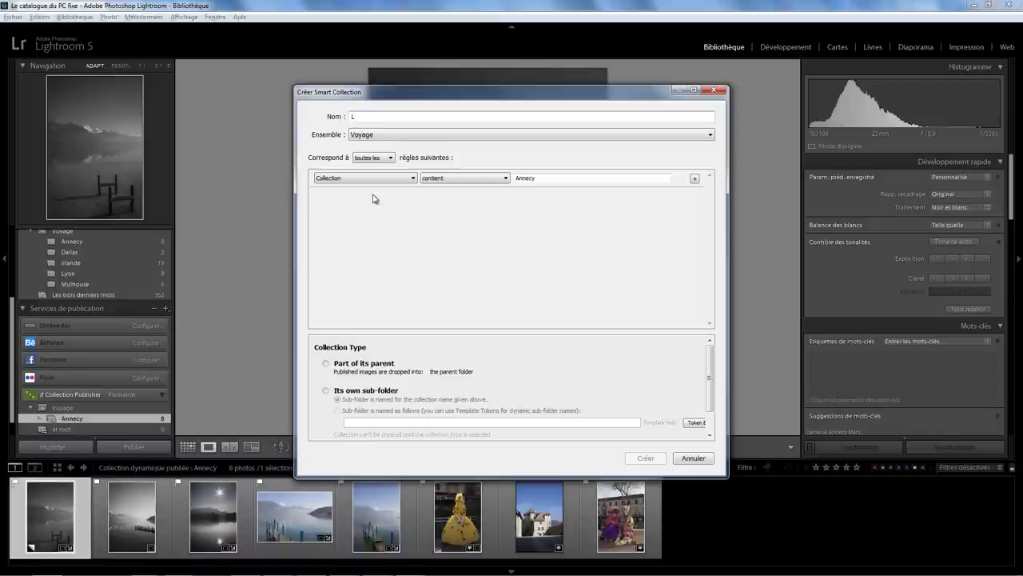
pyautogui.write('yon')
pyautogui.doubleClick(552, 177)
pyautogui.write('Lyo')
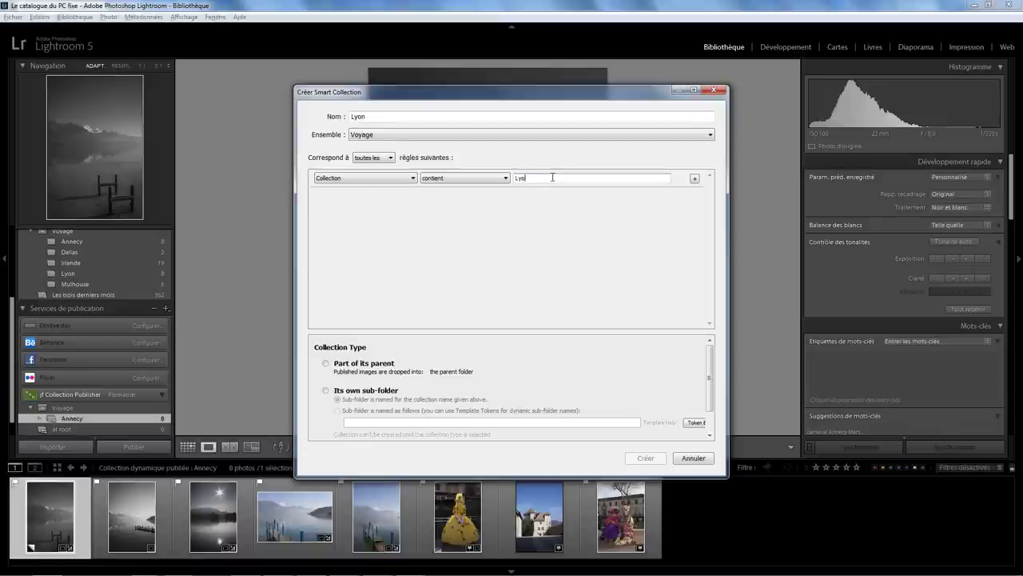
pyautogui.click(326, 390)
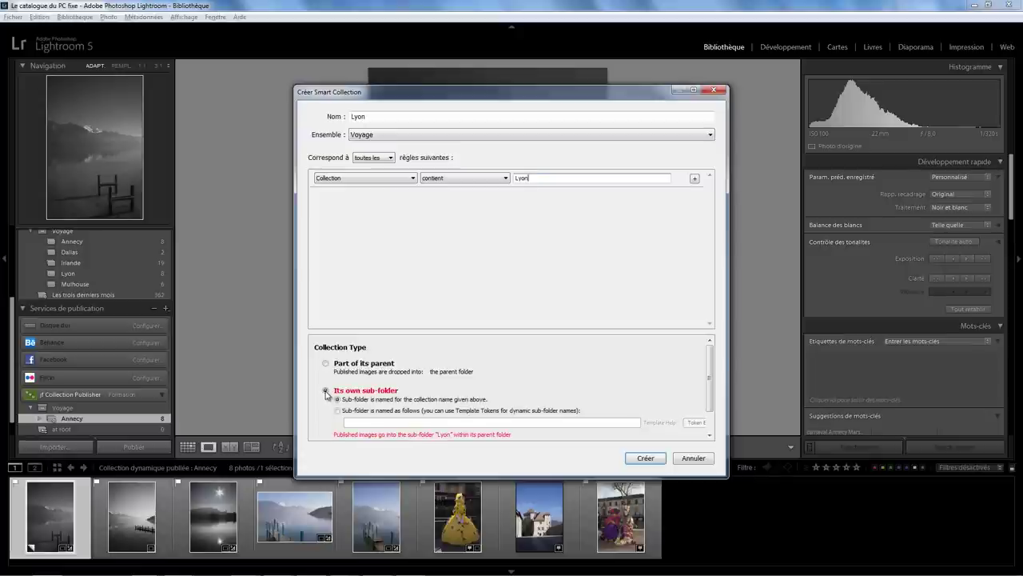
pyautogui.click(646, 459)
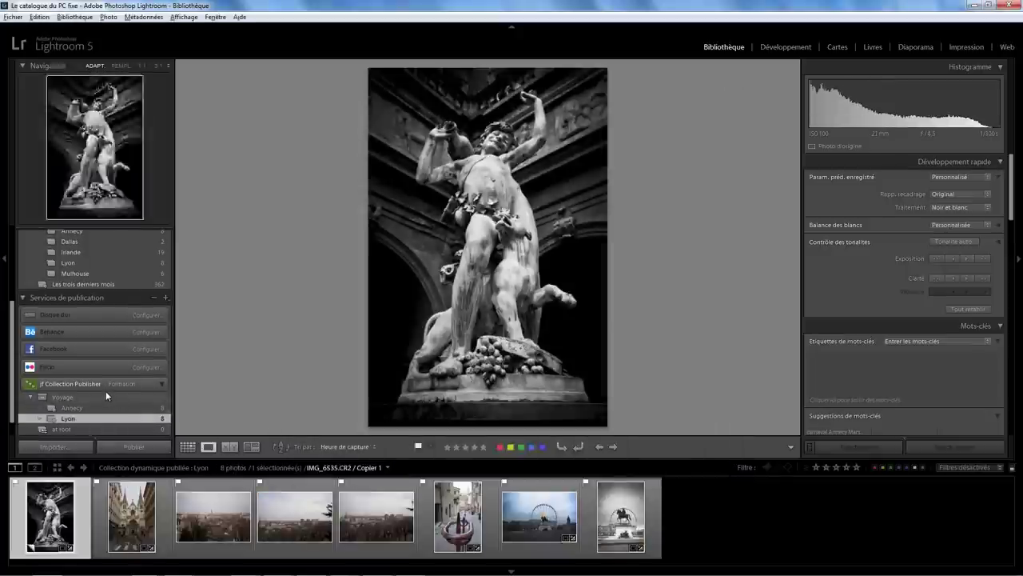
# Create smart collection 'Dallas' in Voyage, matching Collection contains 'Dallas', published to its own sub-folder.
pyautogui.moveTo(63, 396)
pyautogui.rightClick(140, 396)
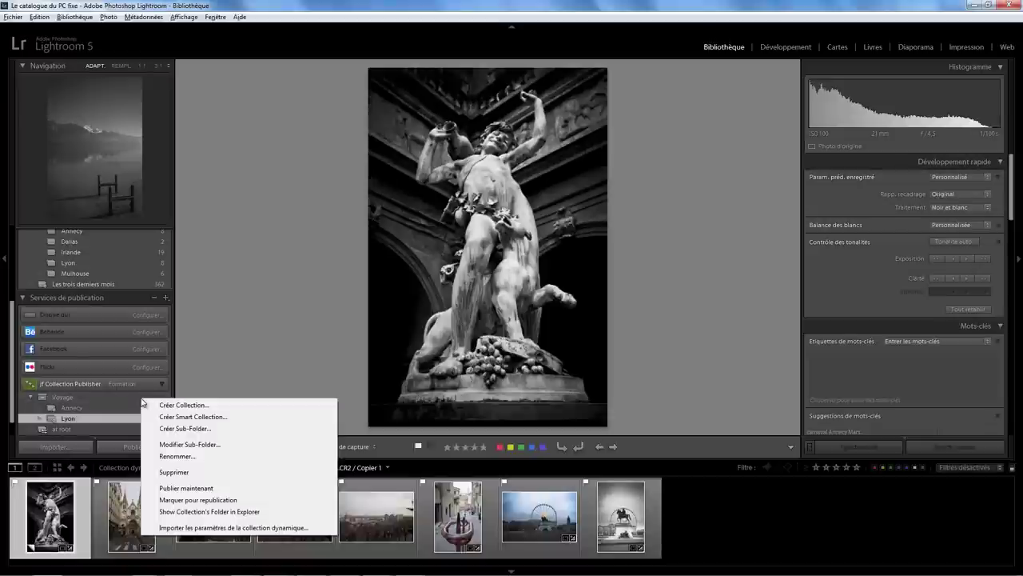
pyautogui.click(192, 418)
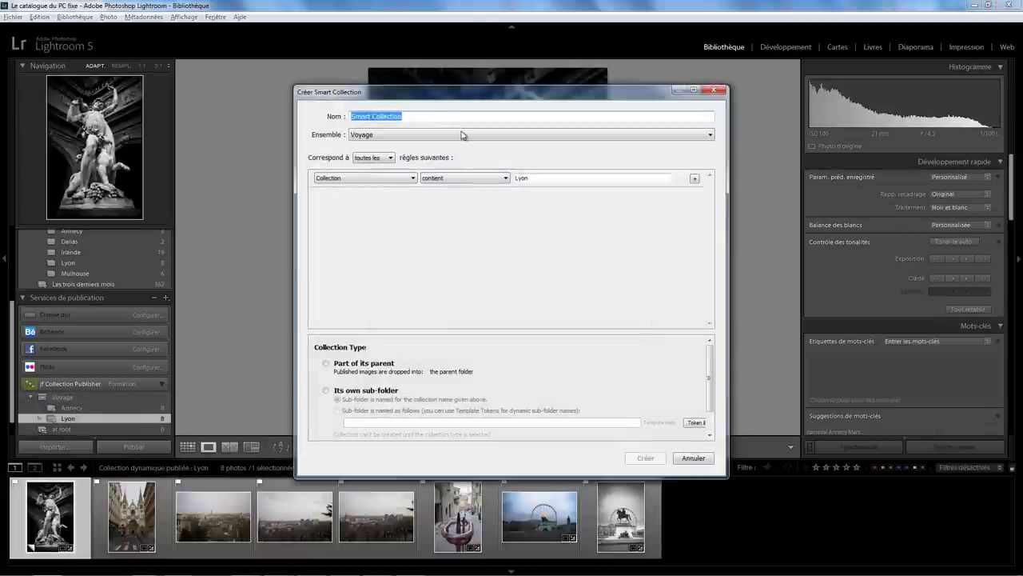
pyautogui.write('Dallas')
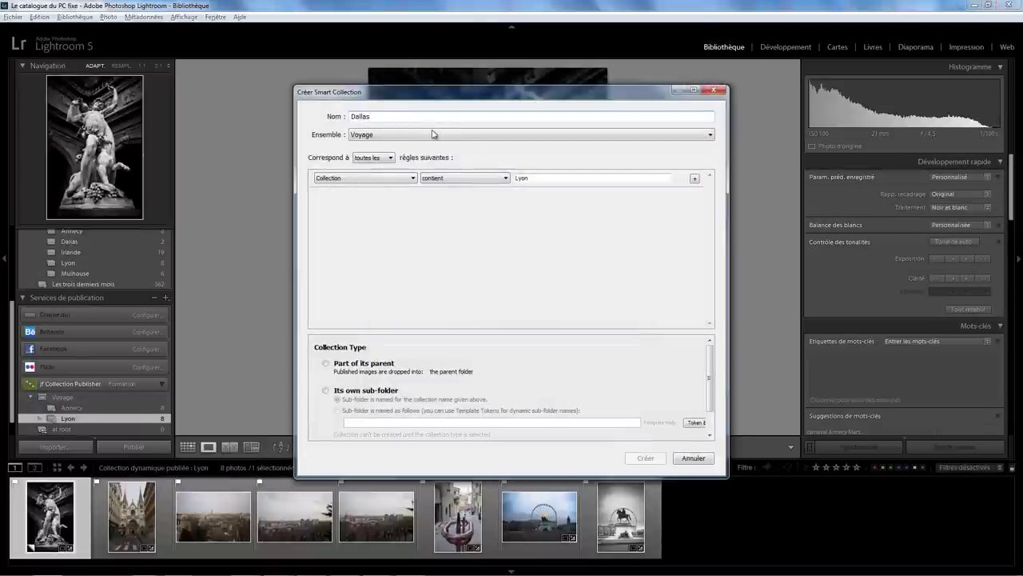
pyautogui.doubleClick(537, 177)
pyautogui.write('Dalla')
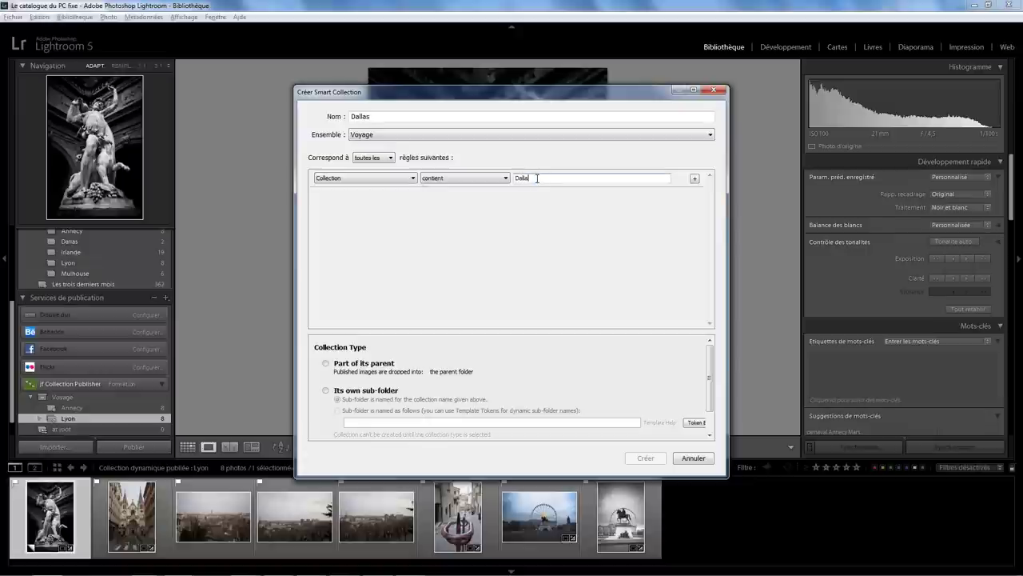
pyautogui.write('s')
pyautogui.click(326, 390)
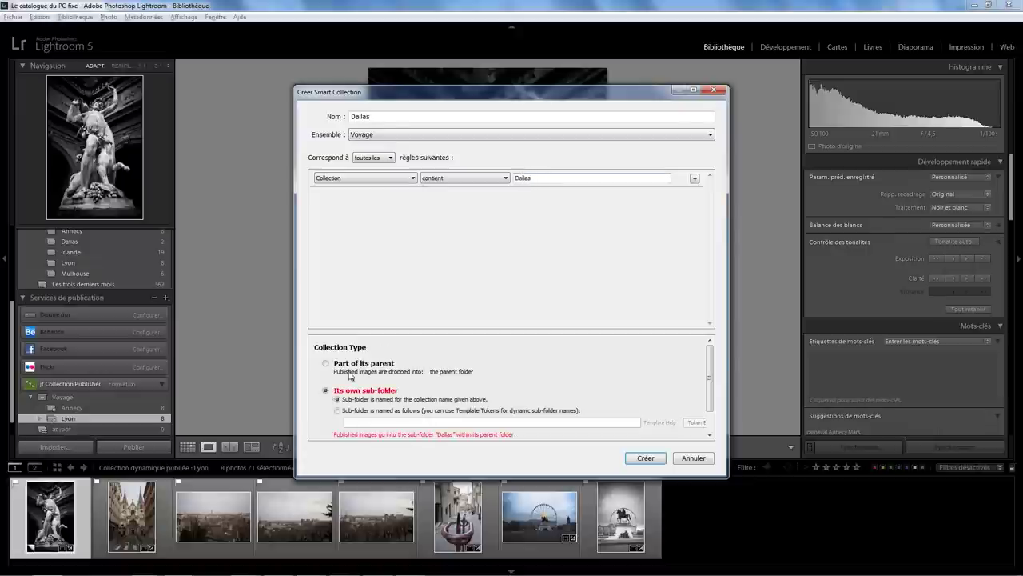
pyautogui.click(646, 459)
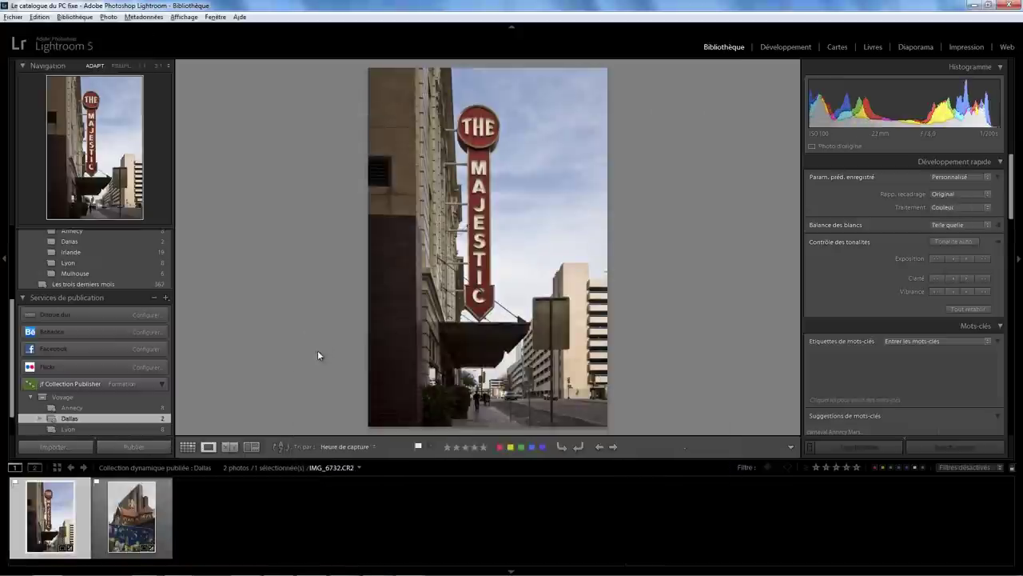
# Publish the entire Voyage set with Publier maintenant.
pyautogui.click(100, 398)
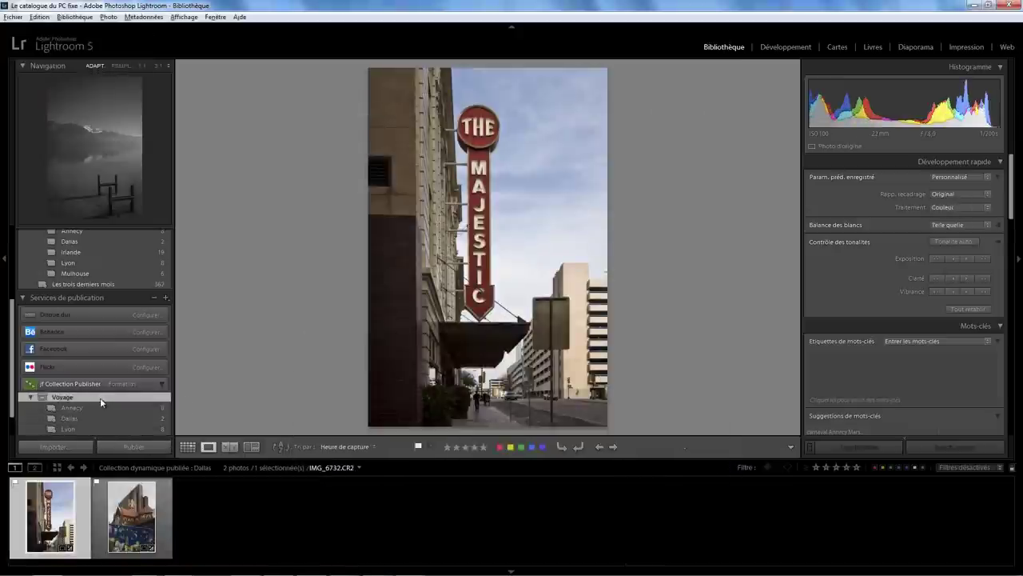
pyautogui.rightClick(100, 398)
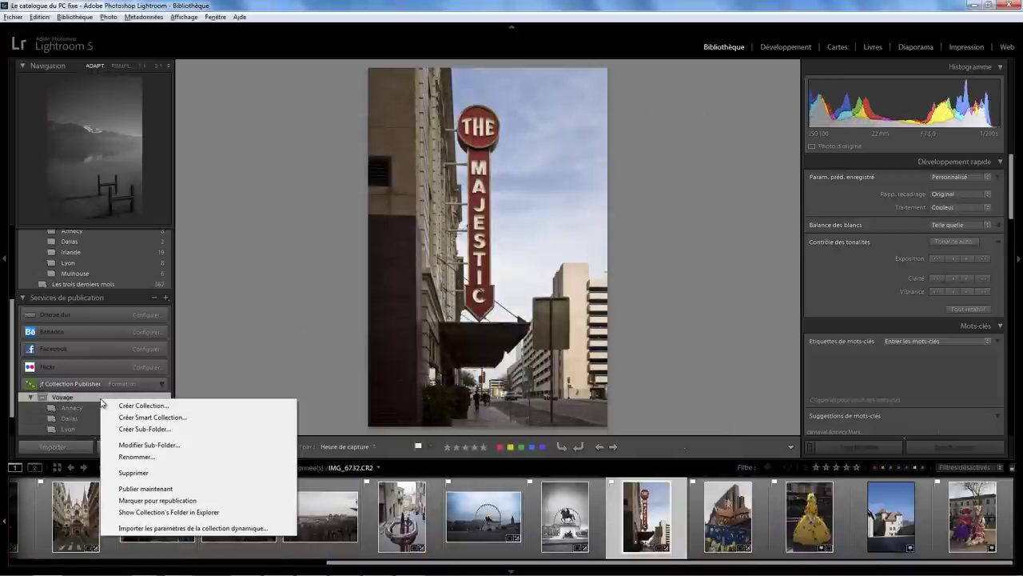
pyautogui.click(160, 488)
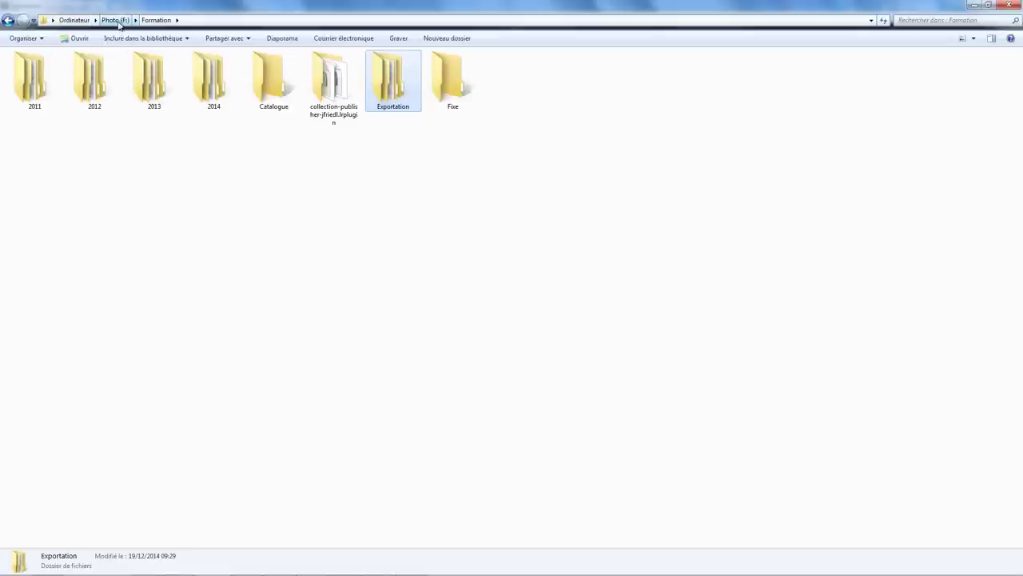
# Browse Exportation > Voyage, check the Dallas folder's two JPGs, then return to Voyage.
pyautogui.doubleClick(388, 96)
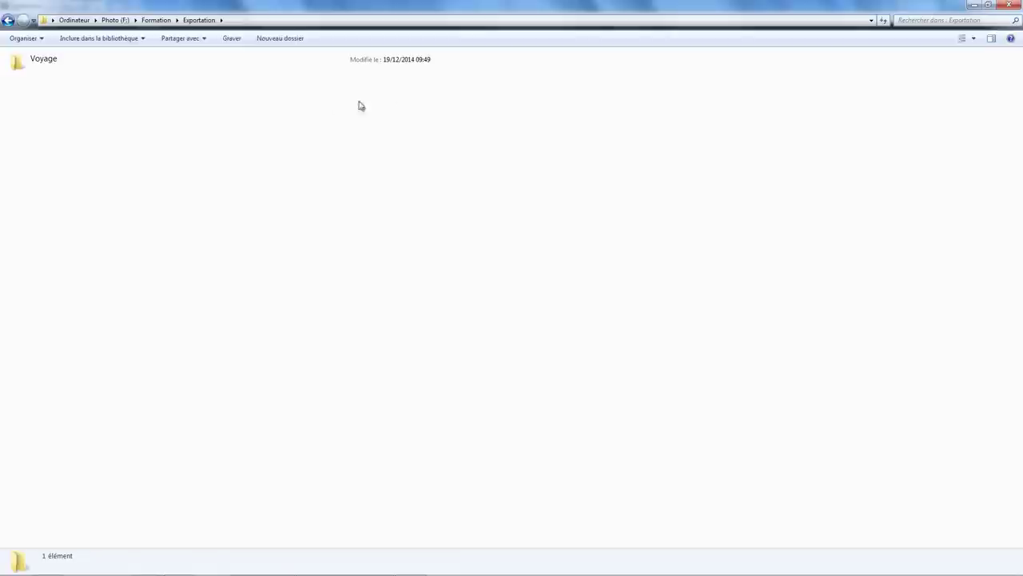
pyautogui.doubleClick(41, 69)
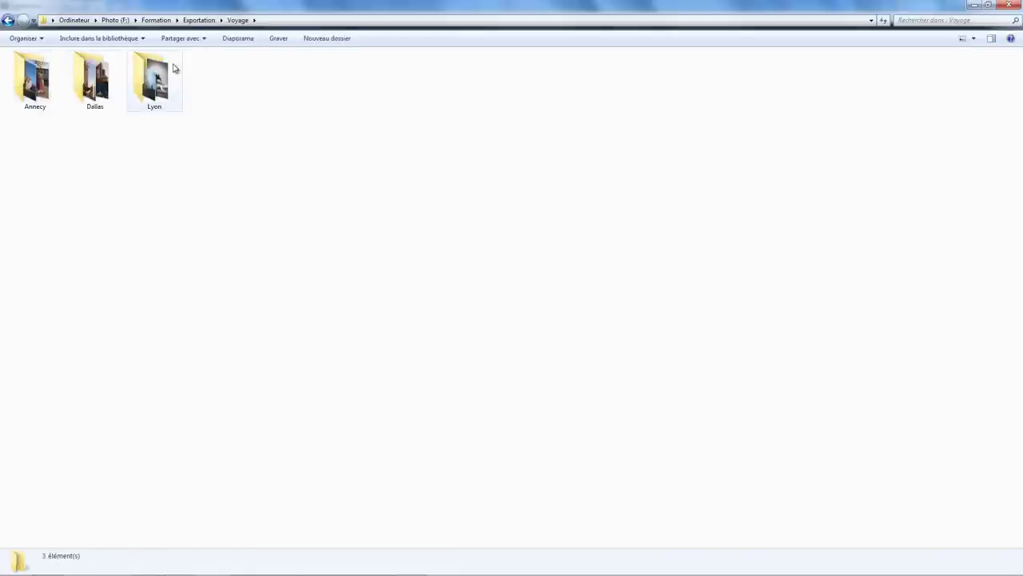
pyautogui.click(101, 94)
pyautogui.doubleClick(102, 94)
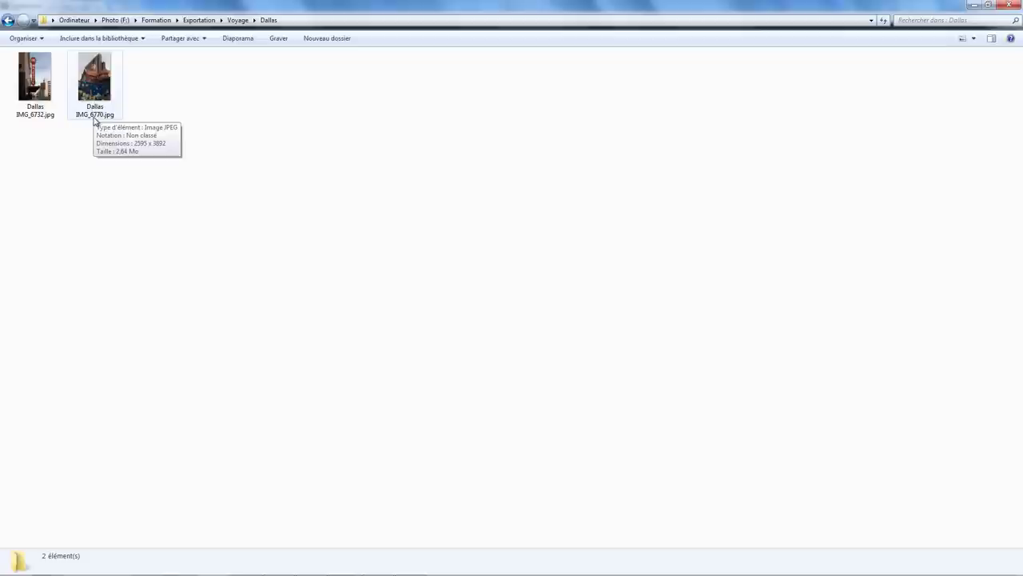
pyautogui.moveTo(95, 112)
pyautogui.press('BackSpace')
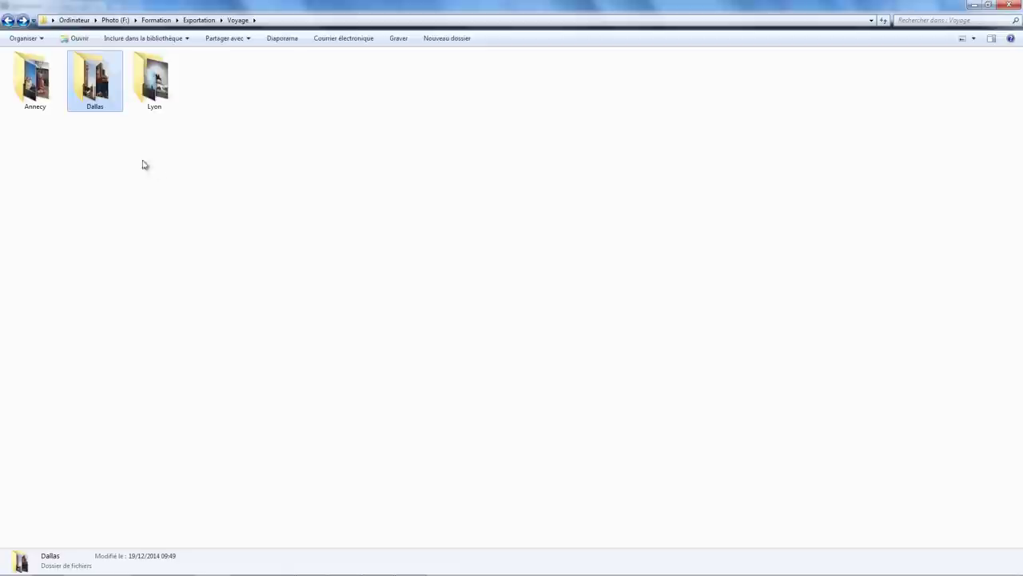
# Check the eight JPGs in the Annecy folder, then open the Dallas folder.
pyautogui.doubleClick(38, 96)
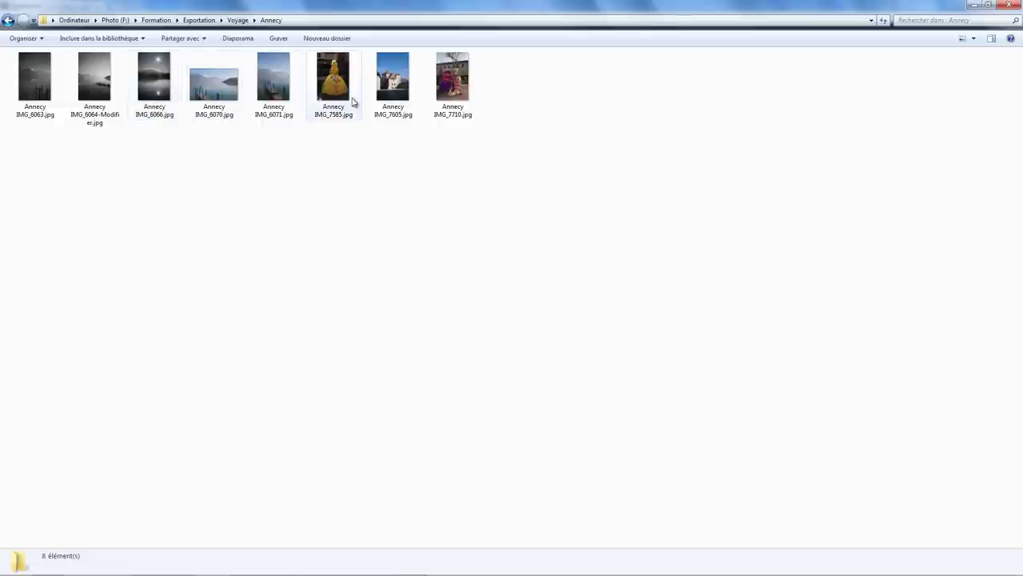
pyautogui.click(9, 21)
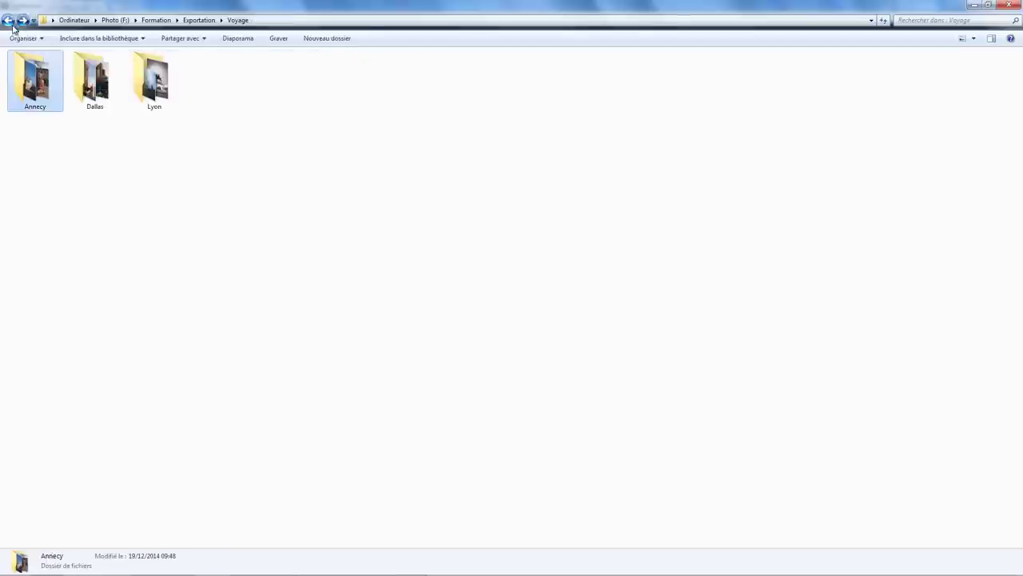
pyautogui.doubleClick(95, 80)
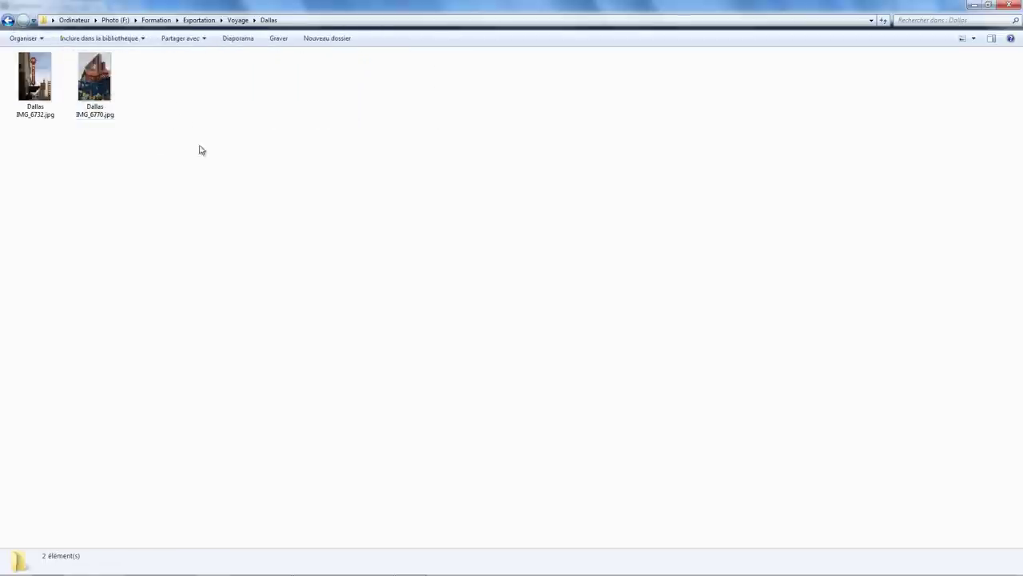